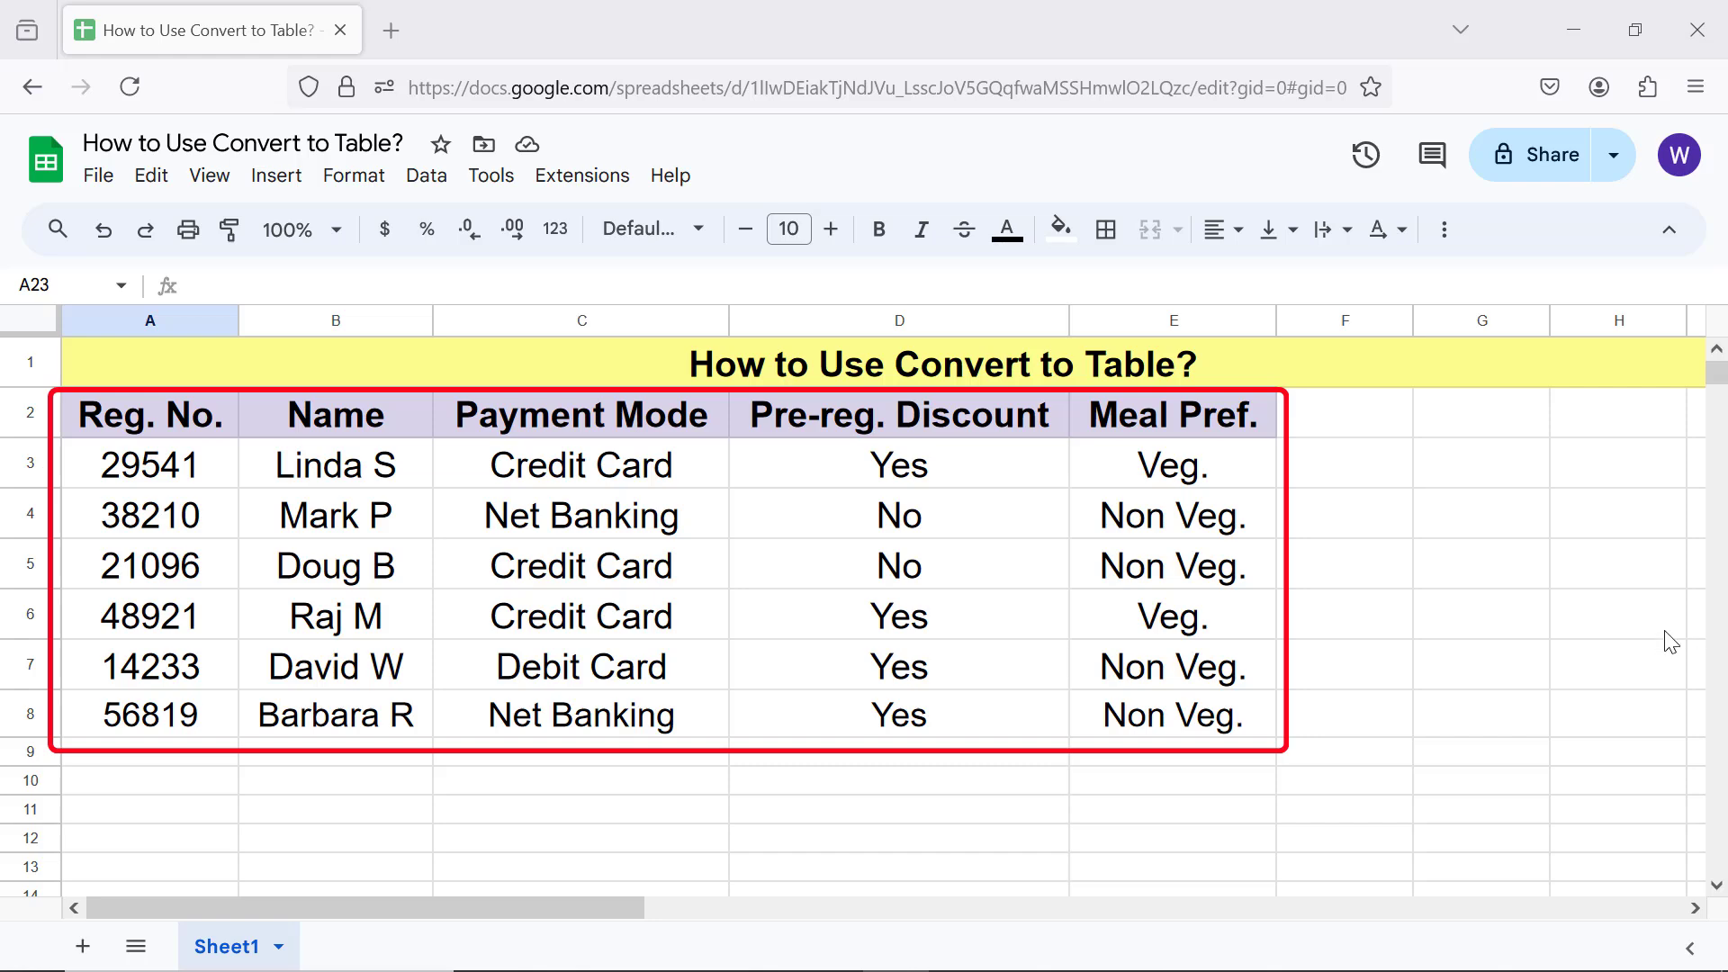
Step: Convert the registration data in A2:E8 into a table named Table1 using Format > Convert to table
click(214, 436)
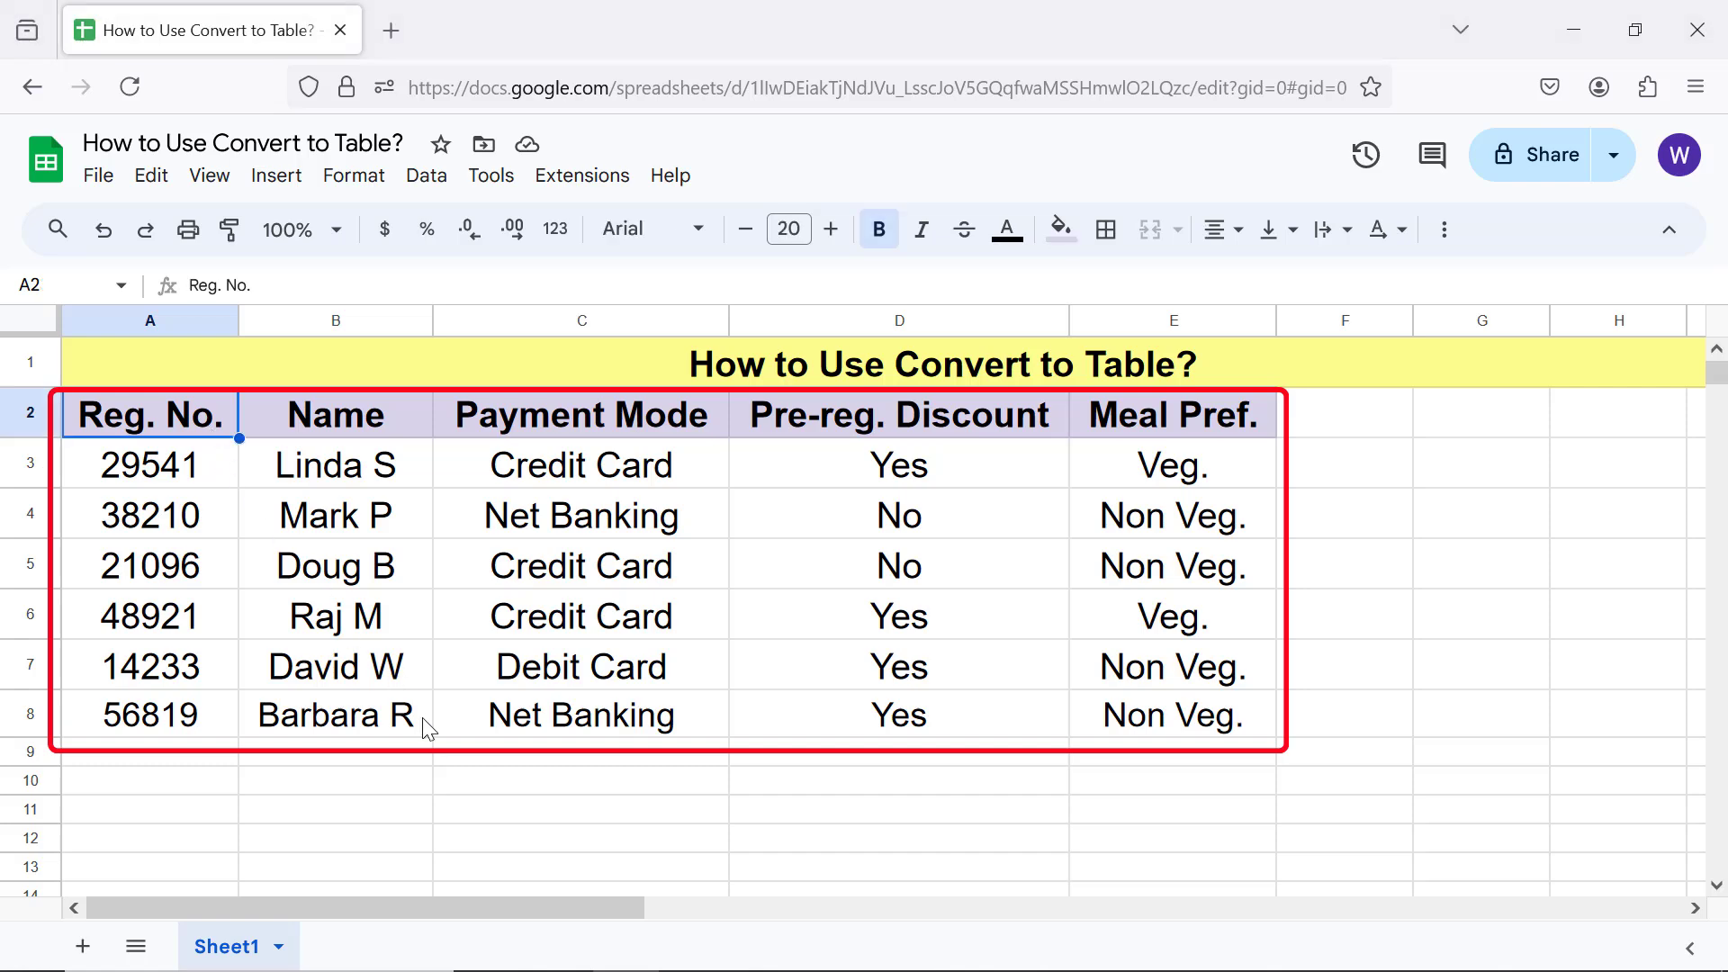
shift+click(1125, 724)
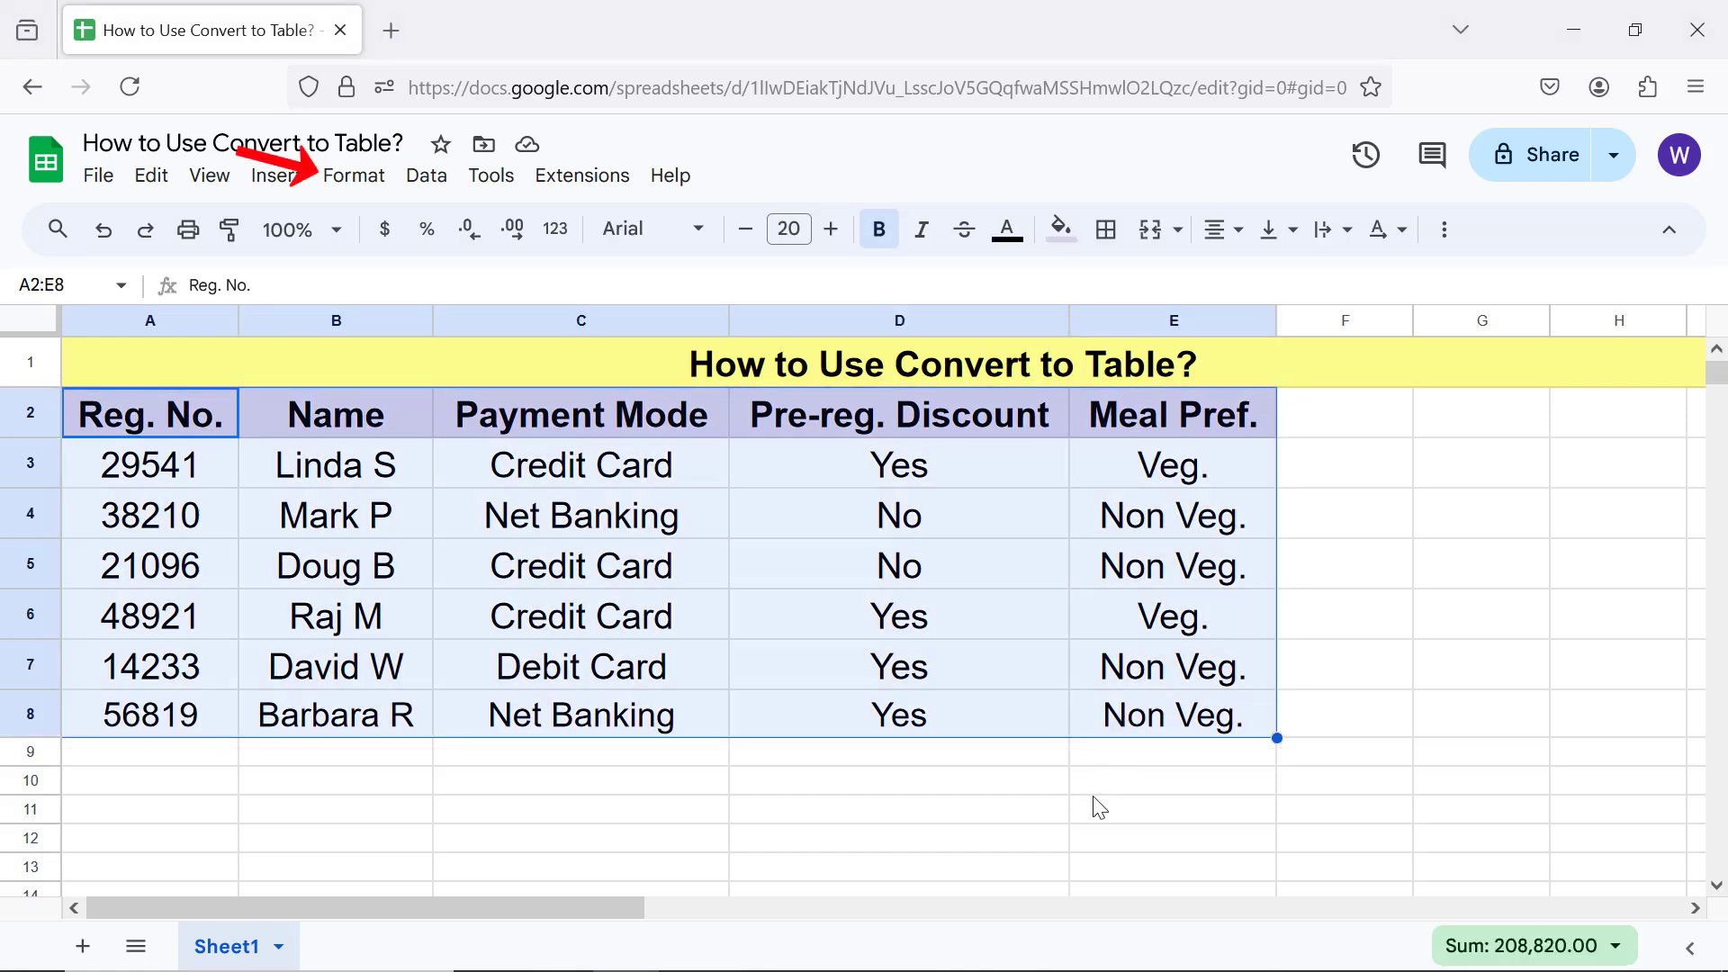
click(369, 186)
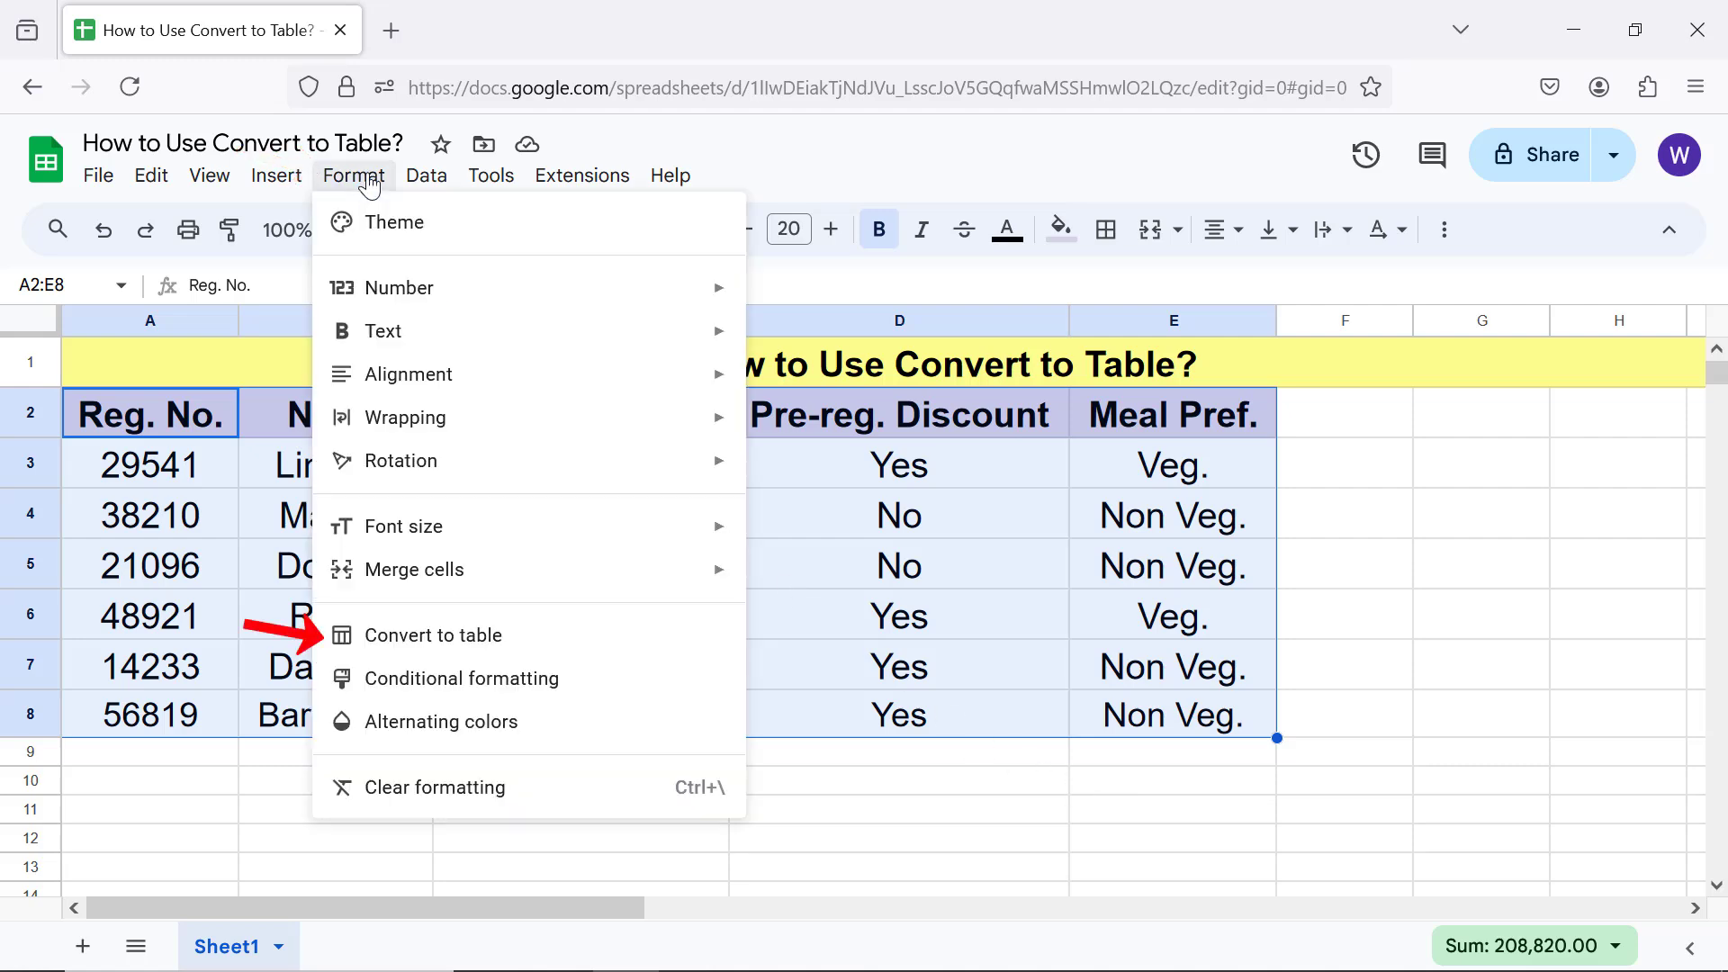
click(432, 636)
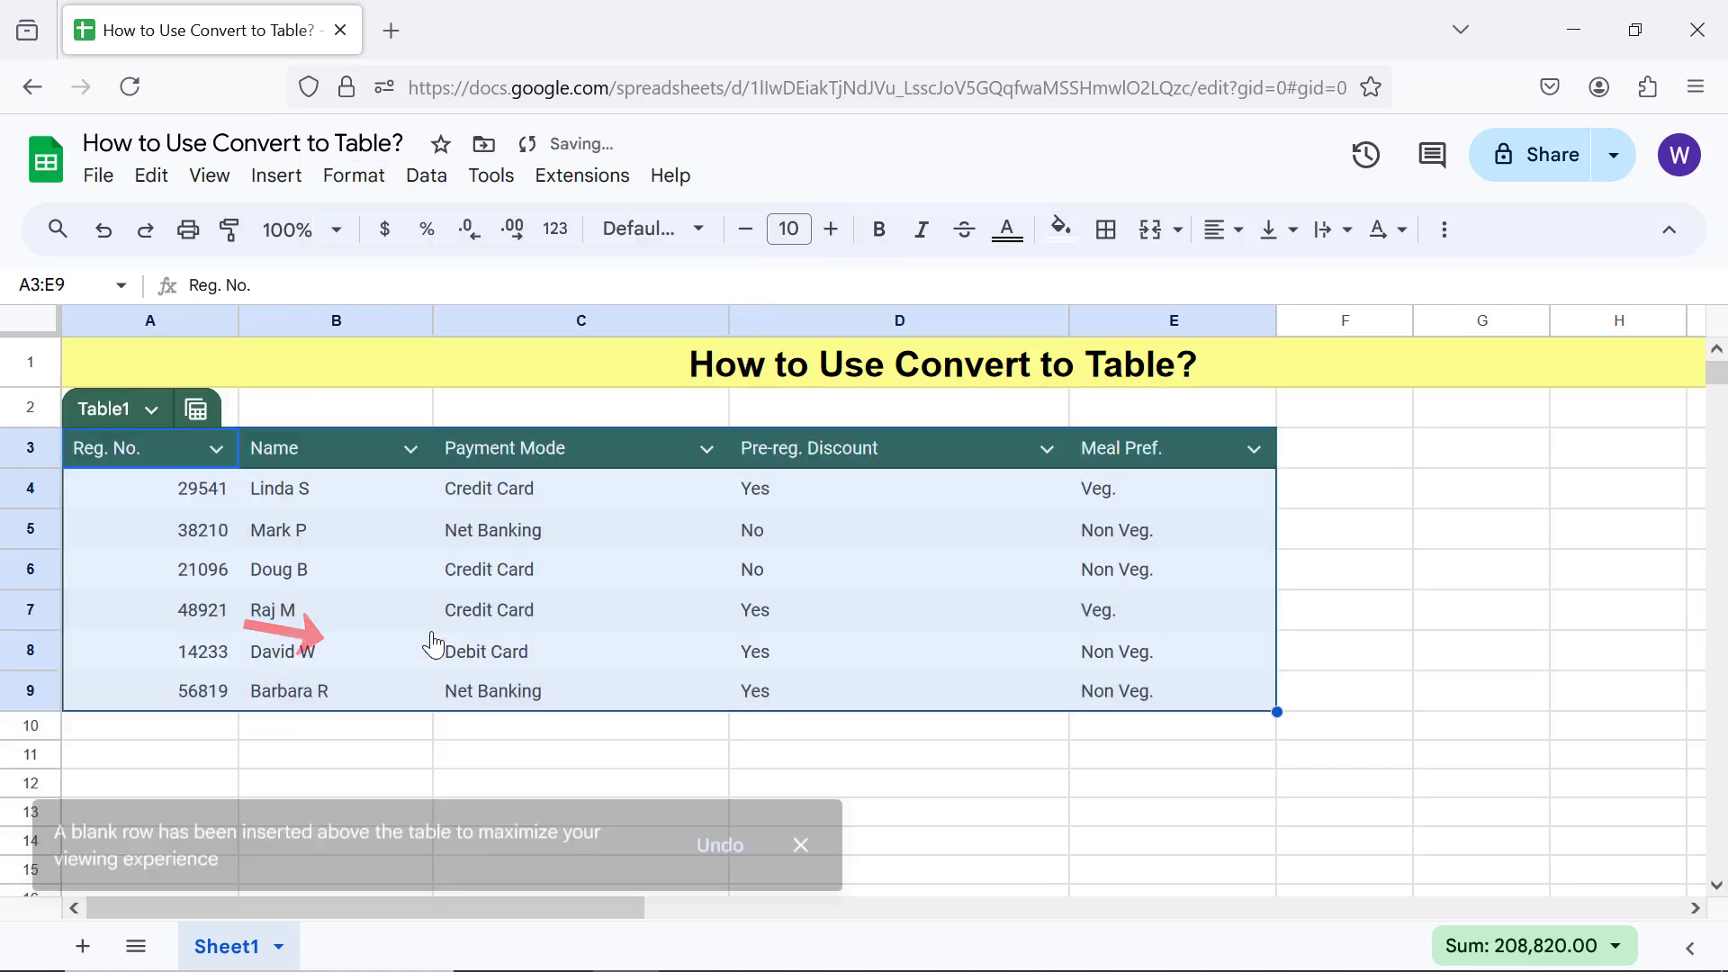
click(173, 729)
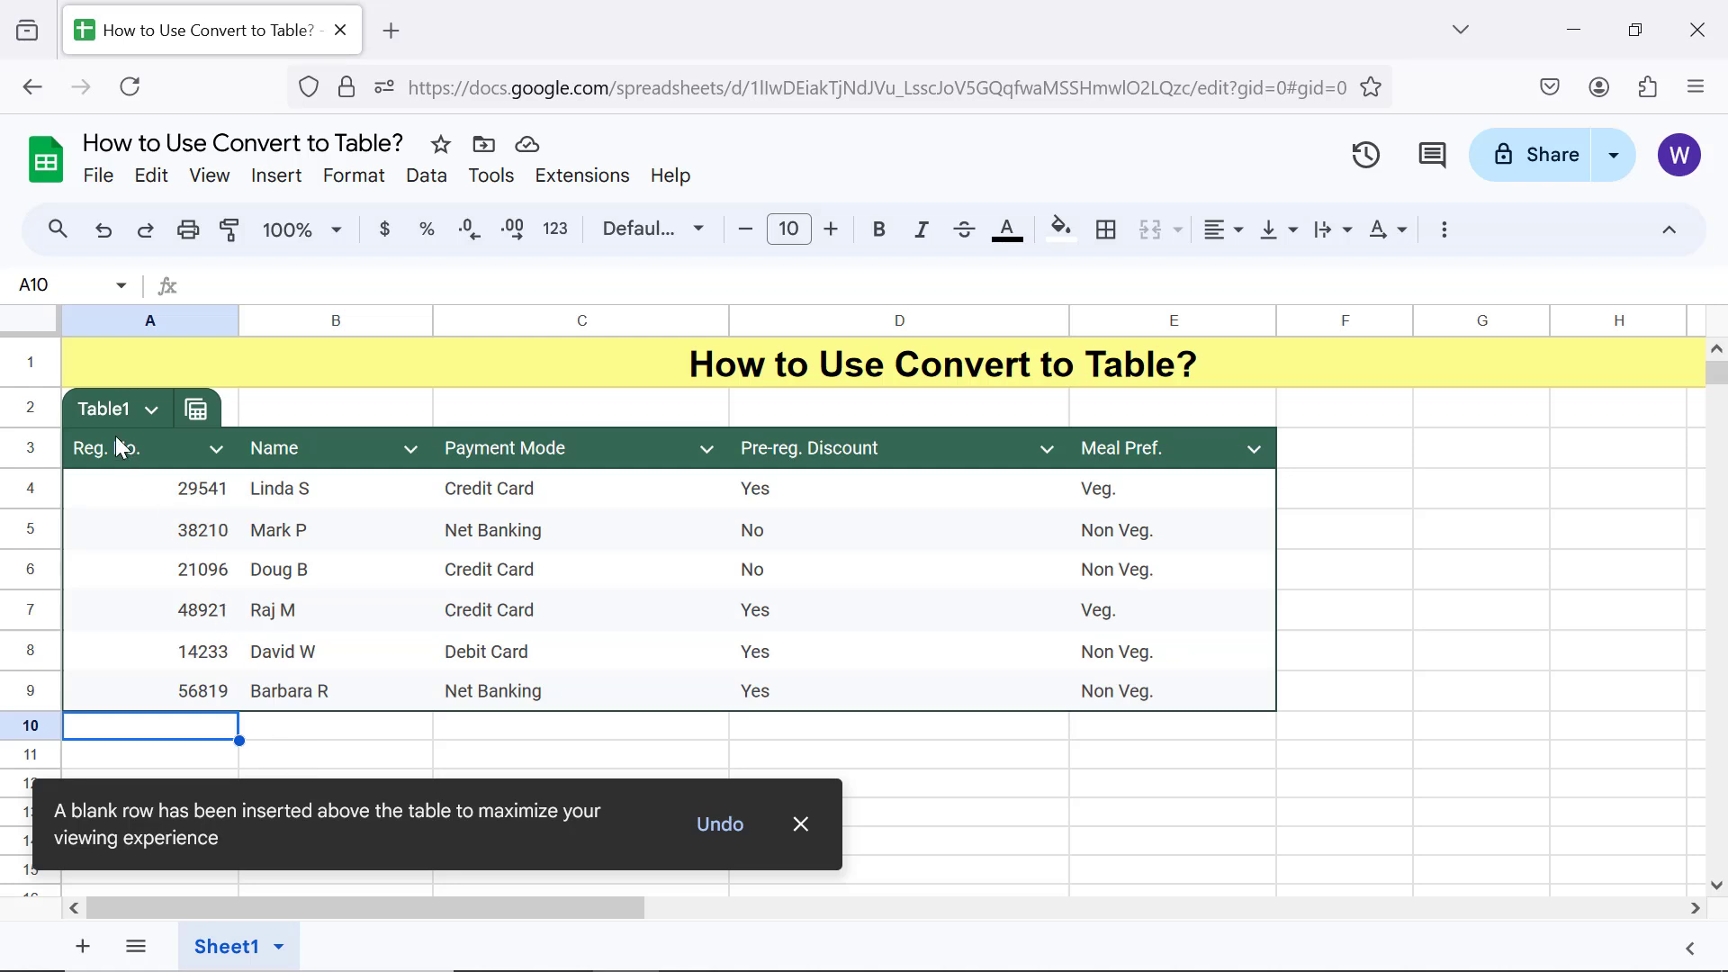
Step: Set the font size of the table range A3:E9 to 20
click(137, 465)
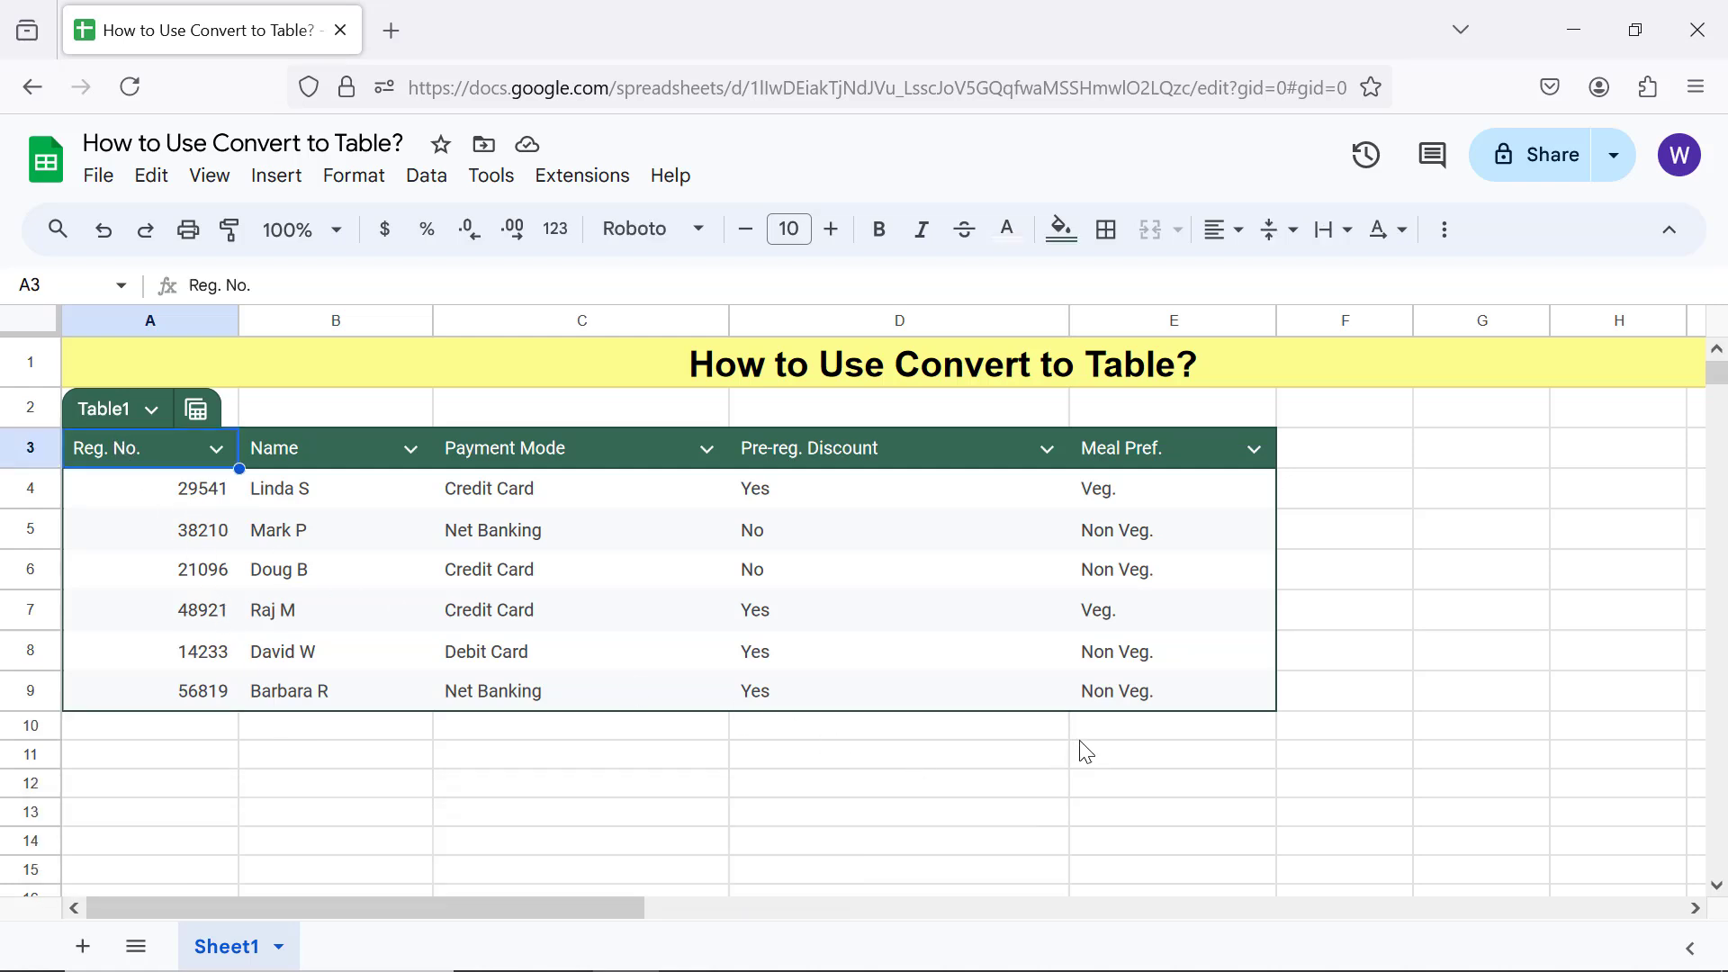
shift+click(1123, 695)
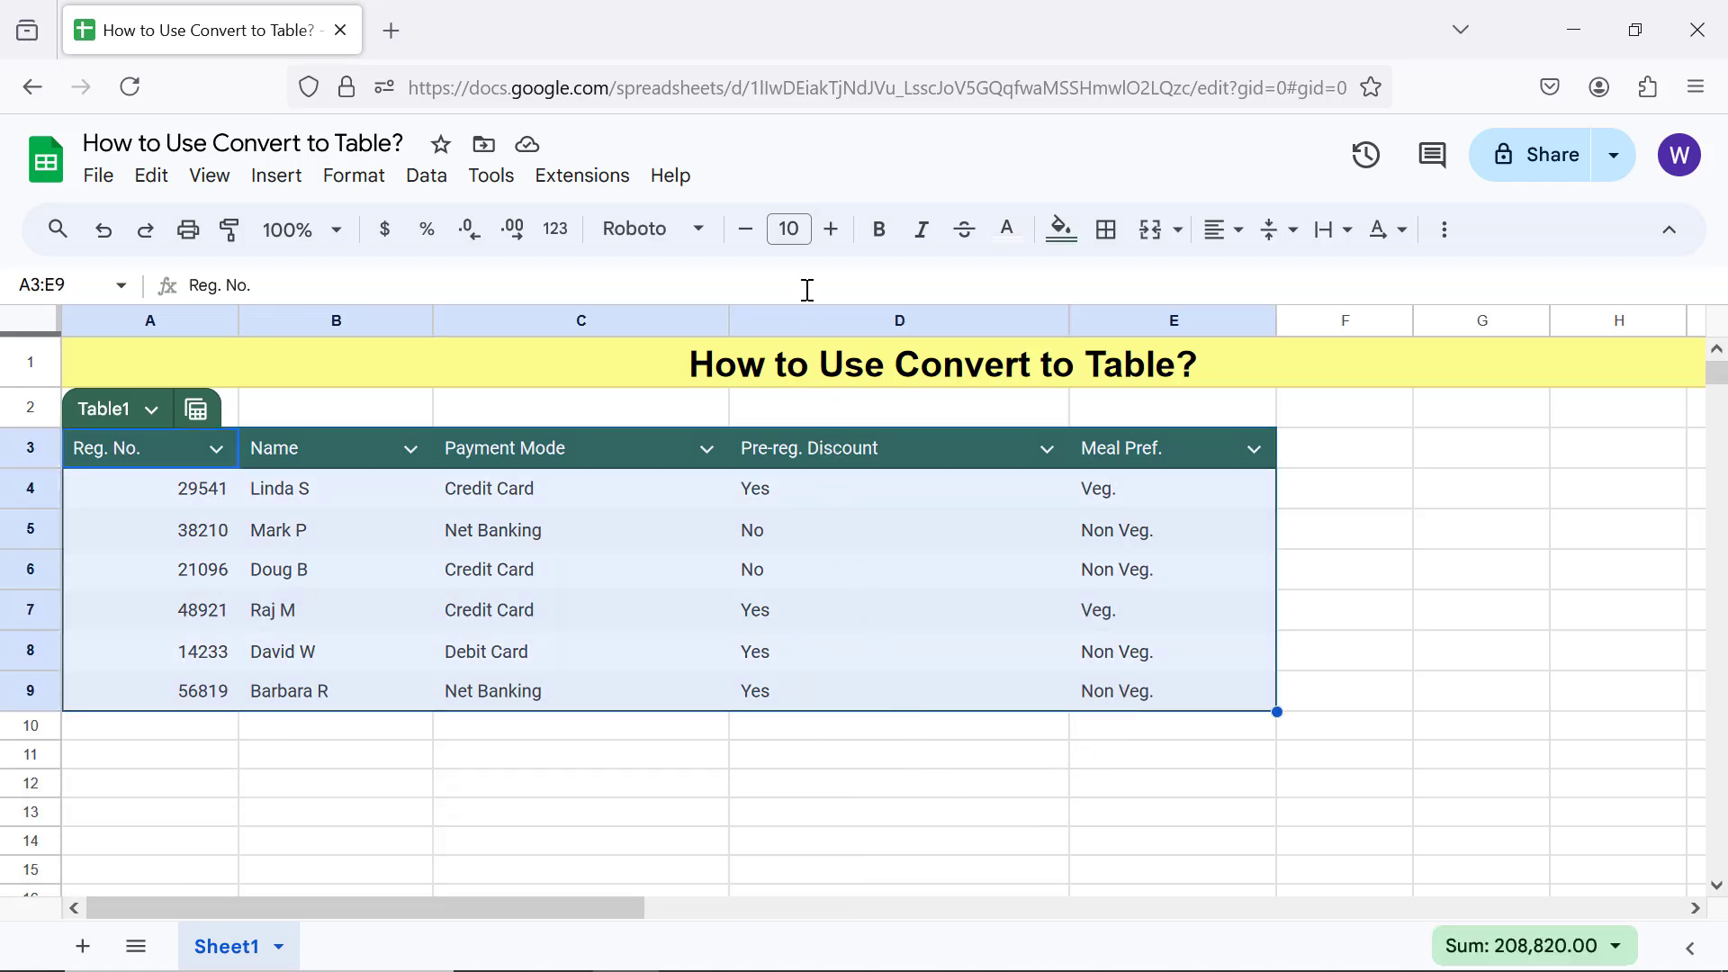
click(797, 230)
key(BackSpace)
key(BackSpace)
text(20)
key(Return)
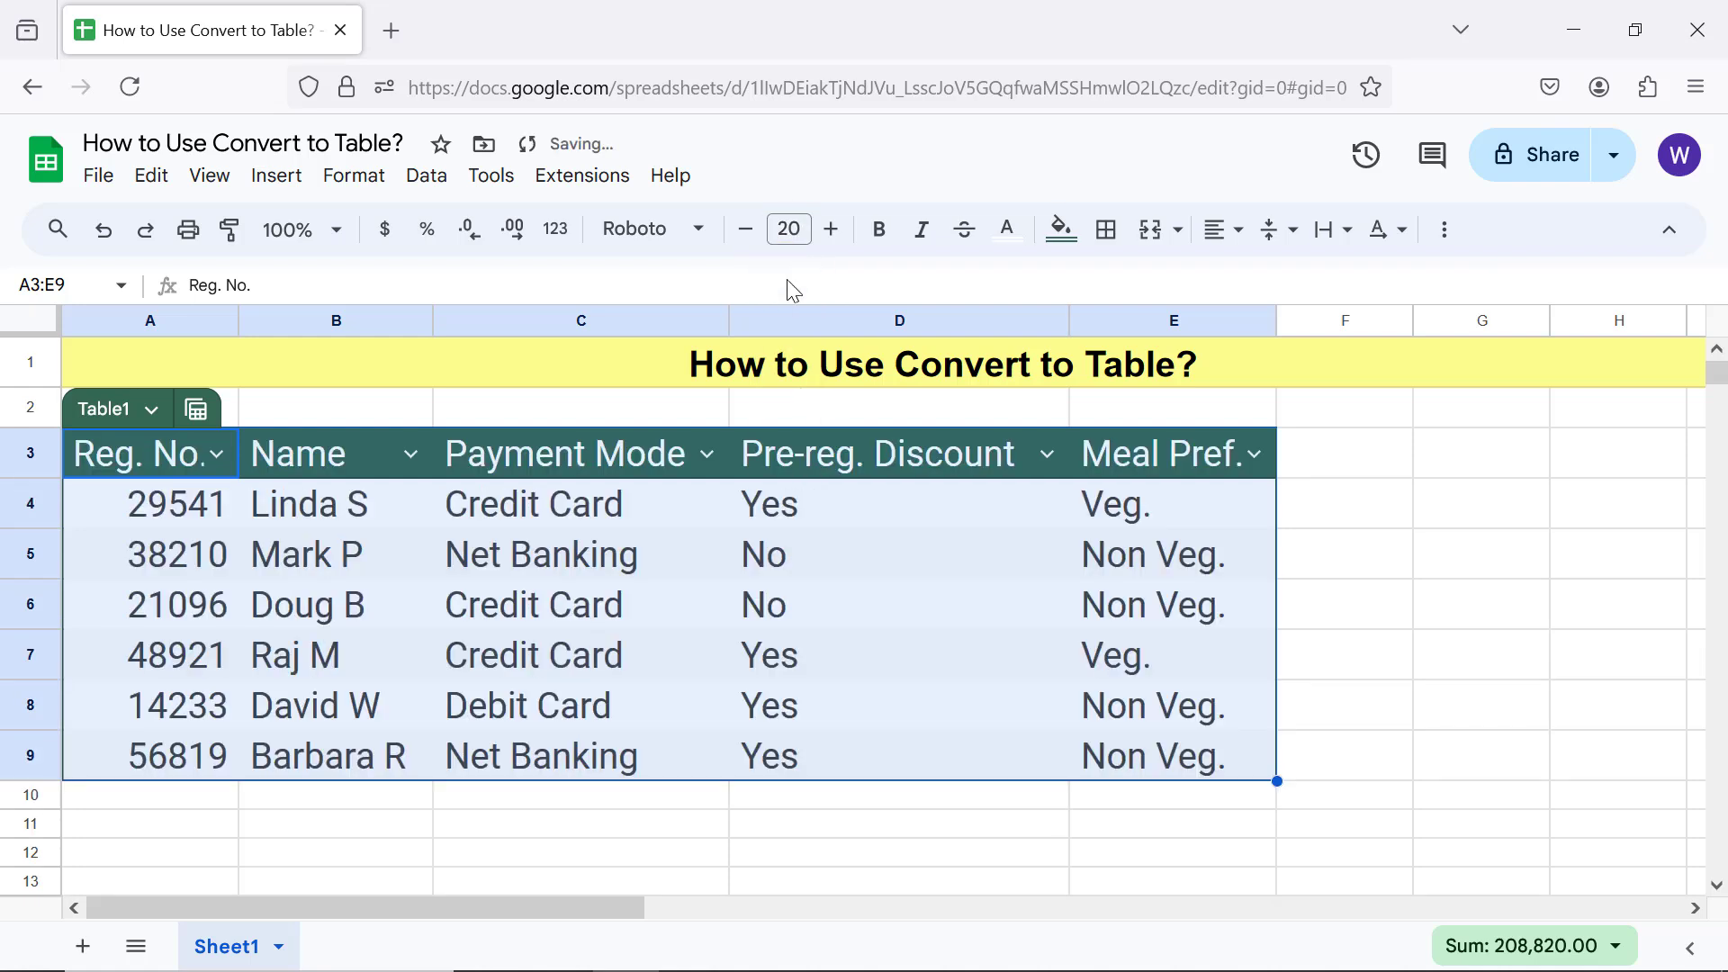
click(208, 798)
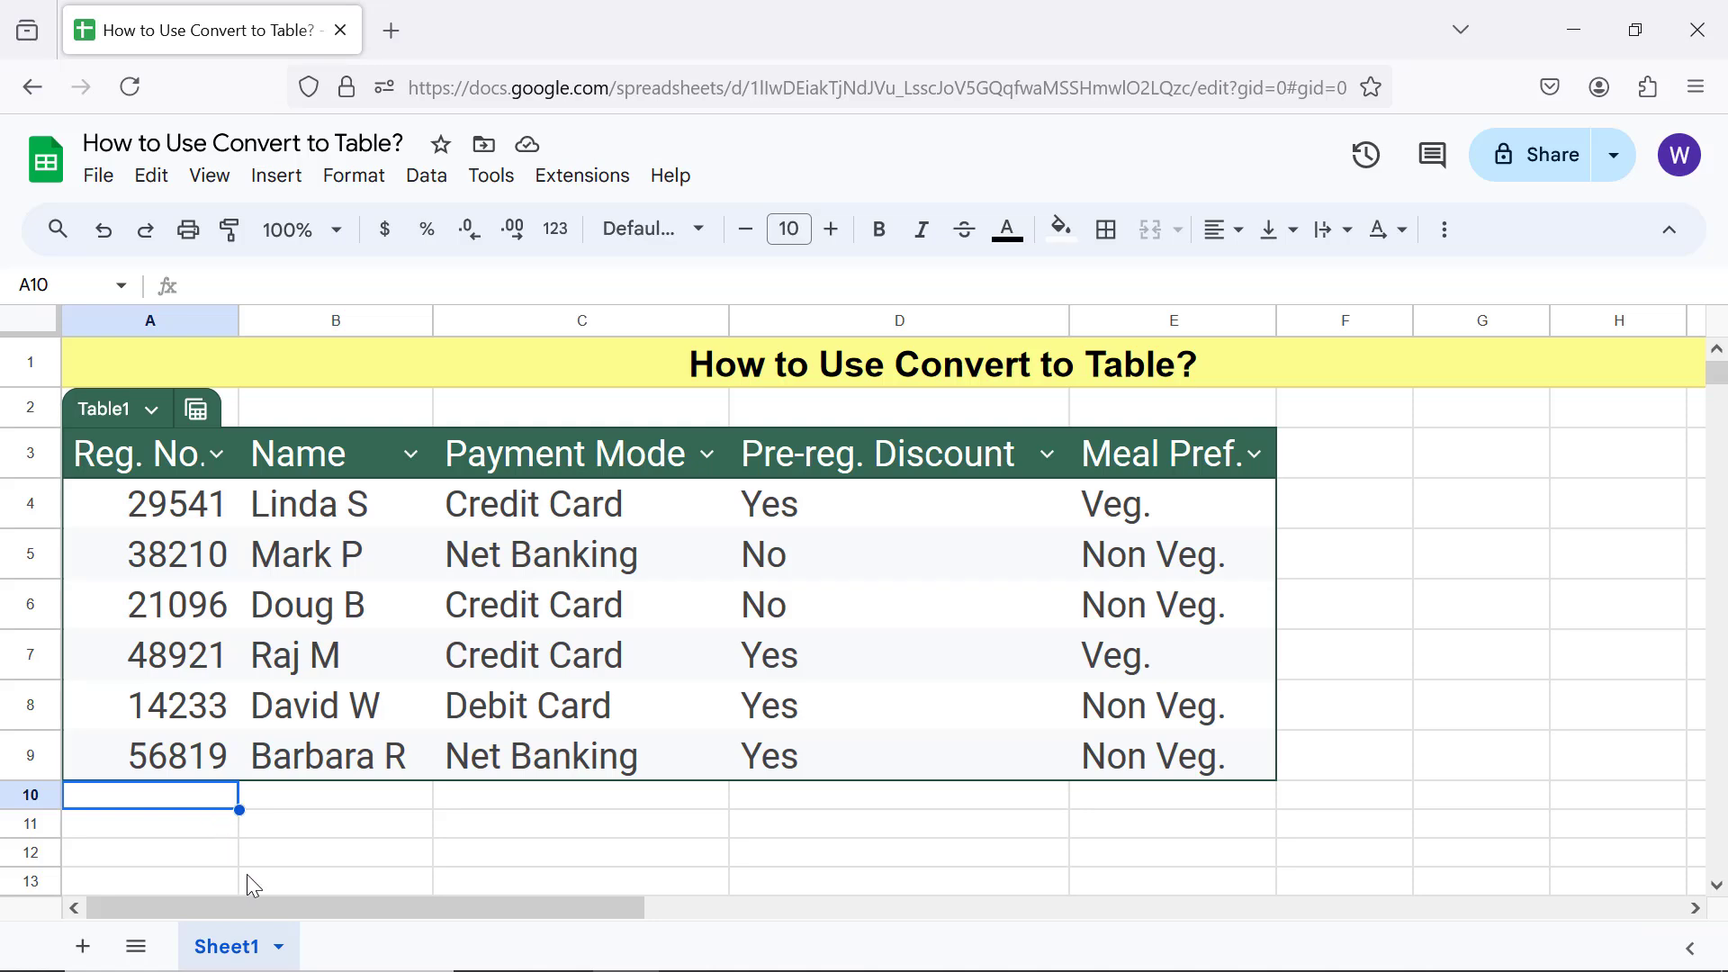
Step: Rename the table from Table1 to workshop_registration
click(103, 409)
key(ctrl+a)
text(workshop_registration)
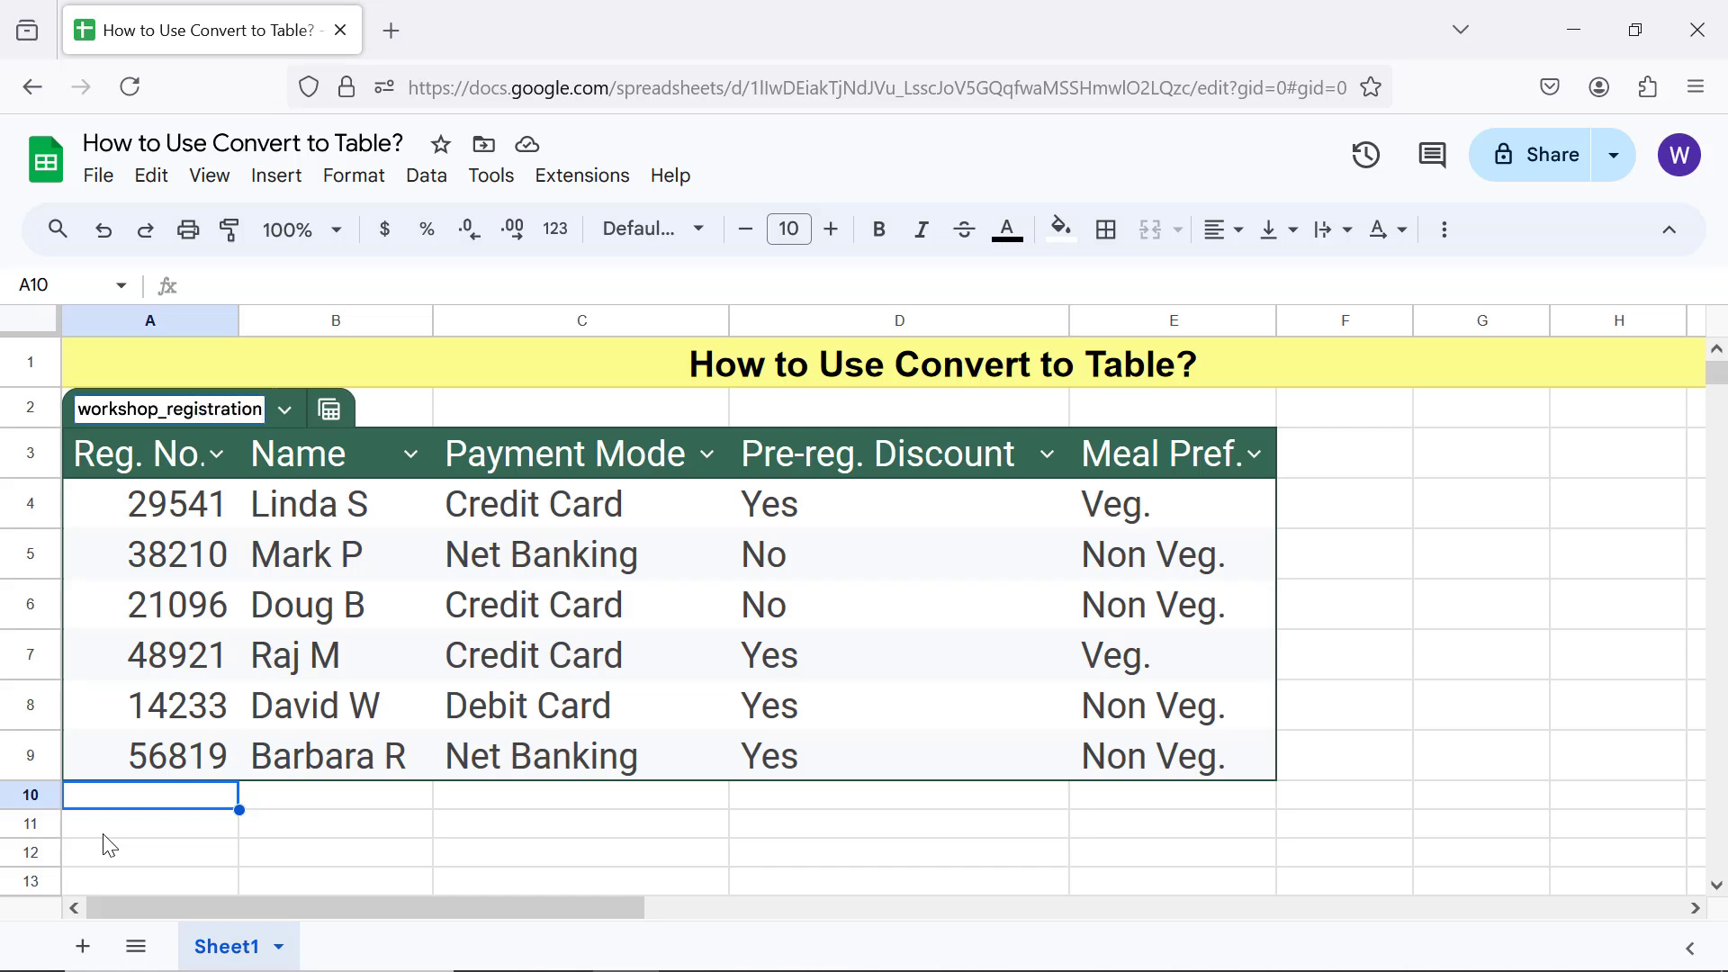
key(Return)
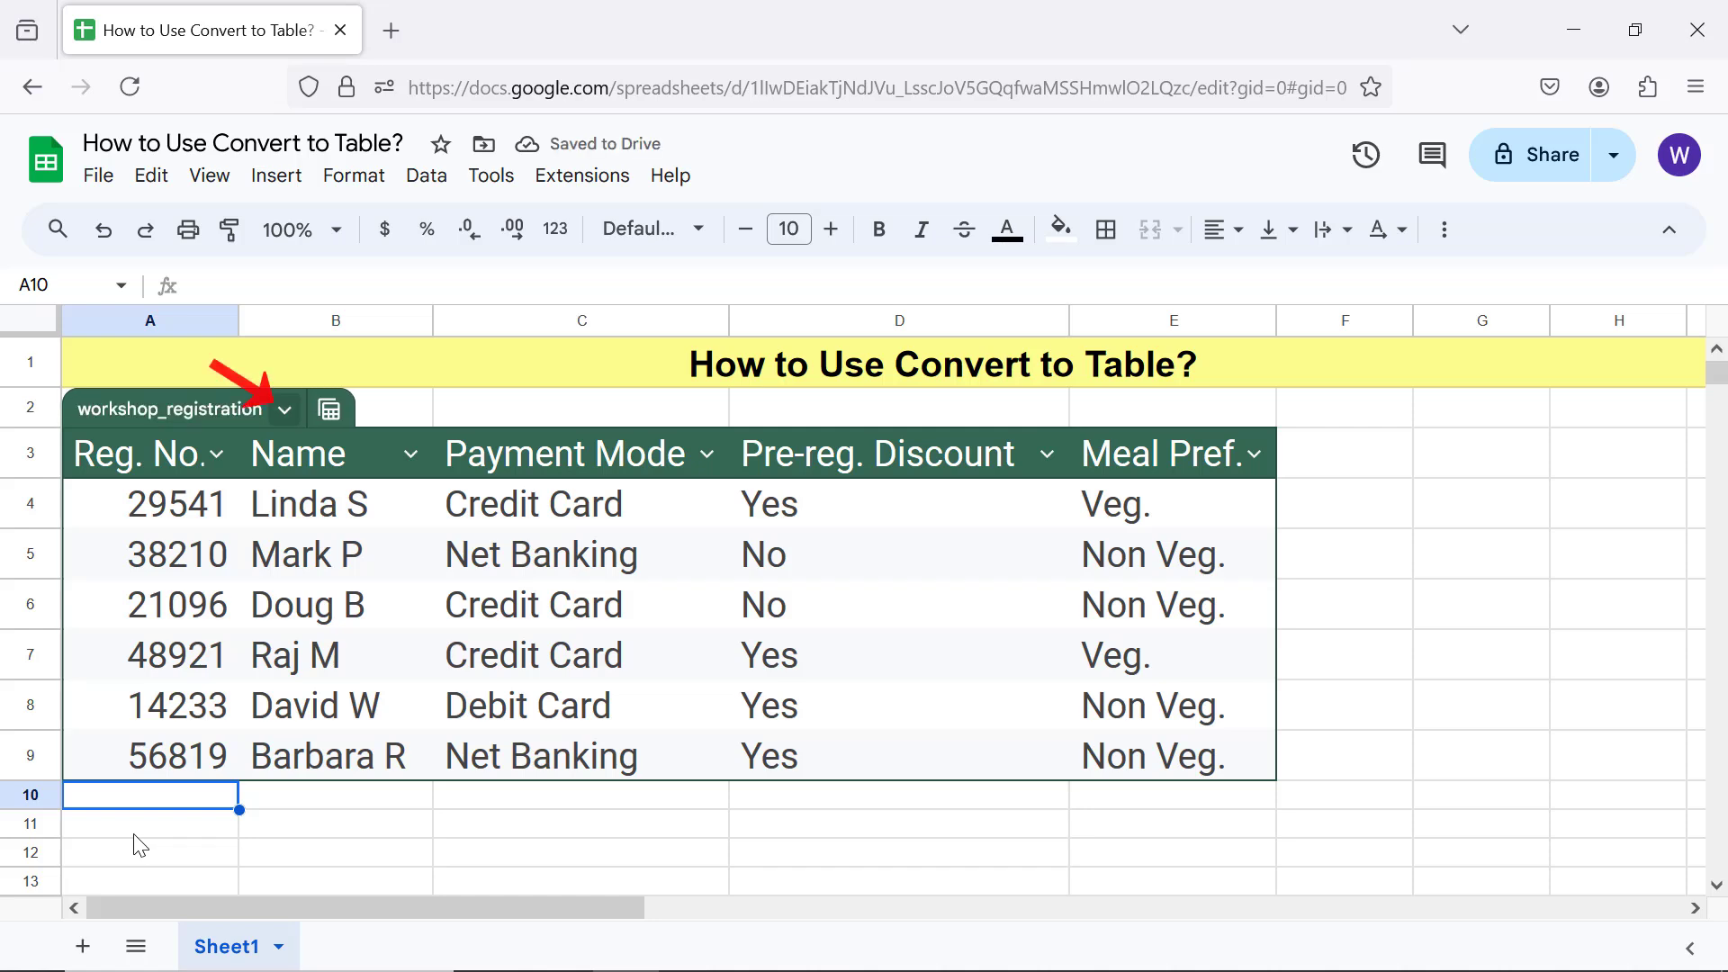
click(286, 413)
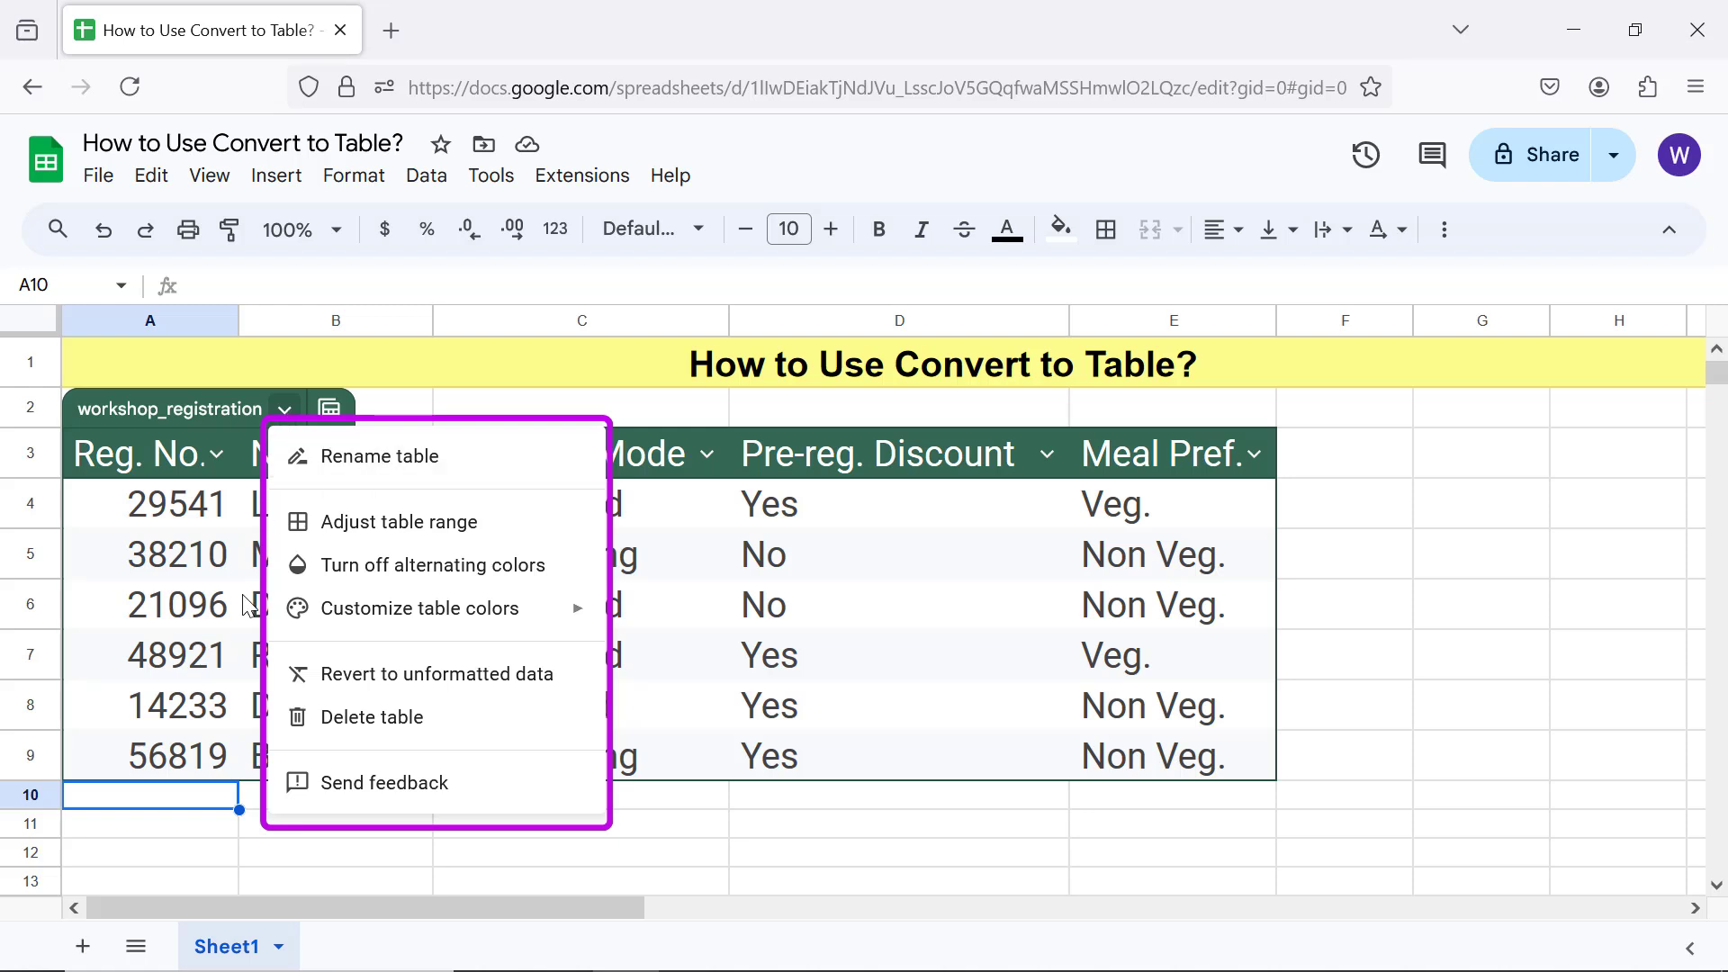
key(Escape)
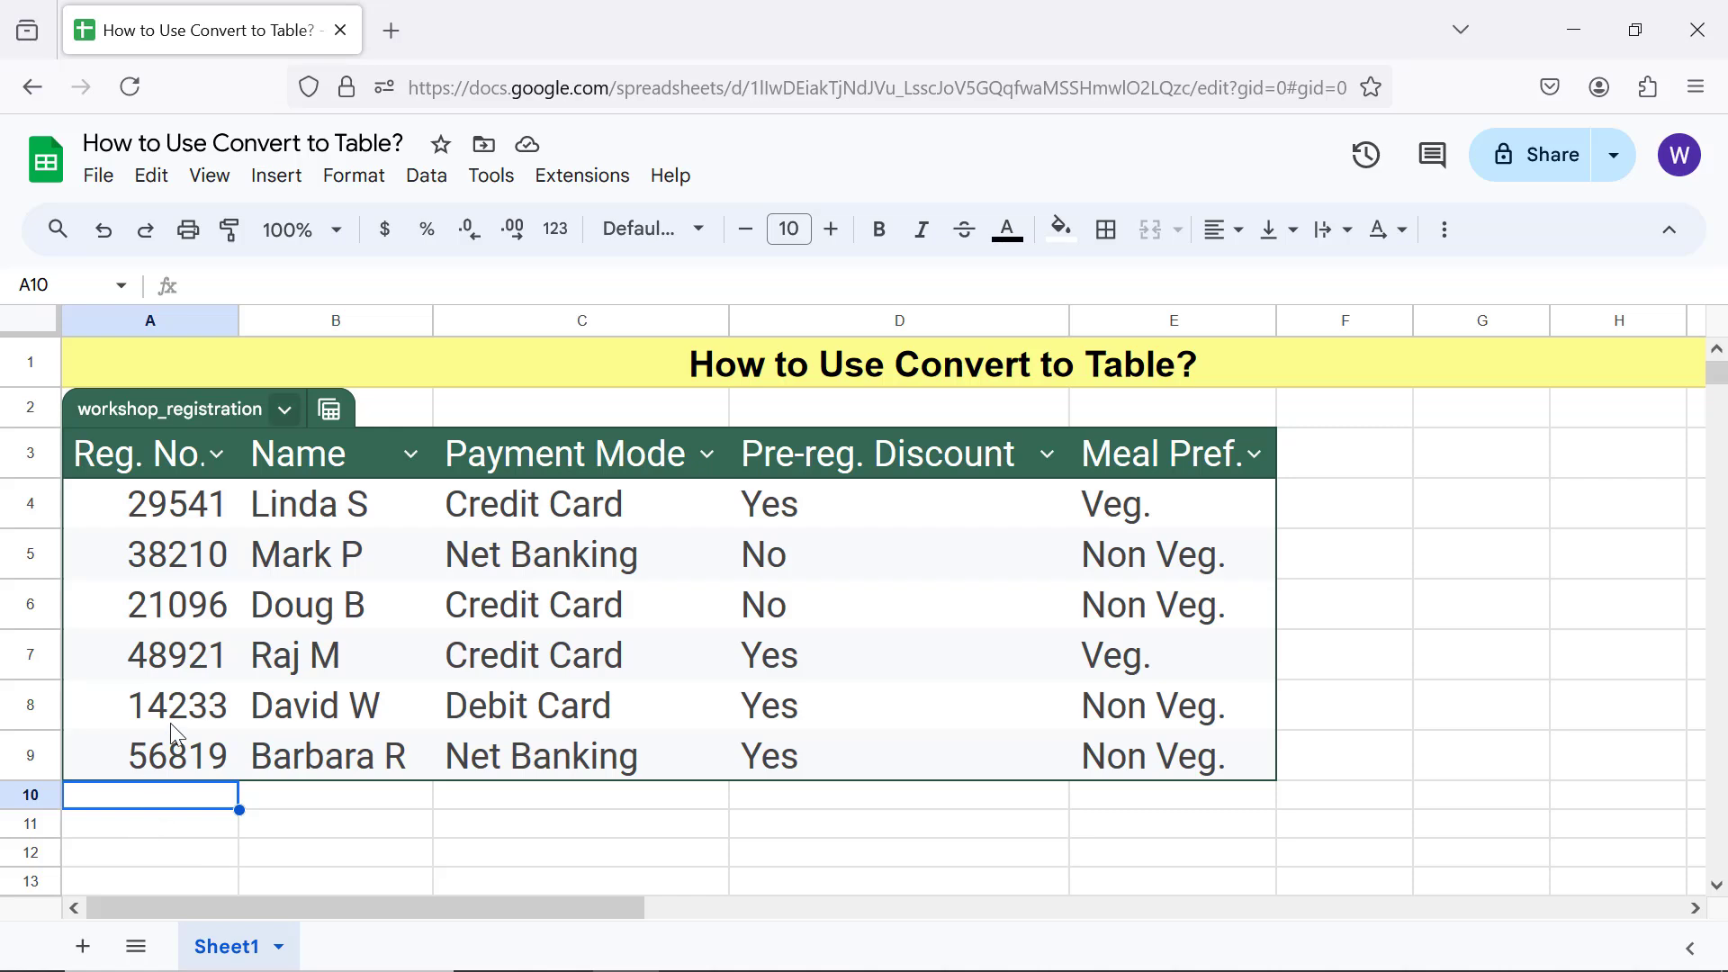
click(217, 454)
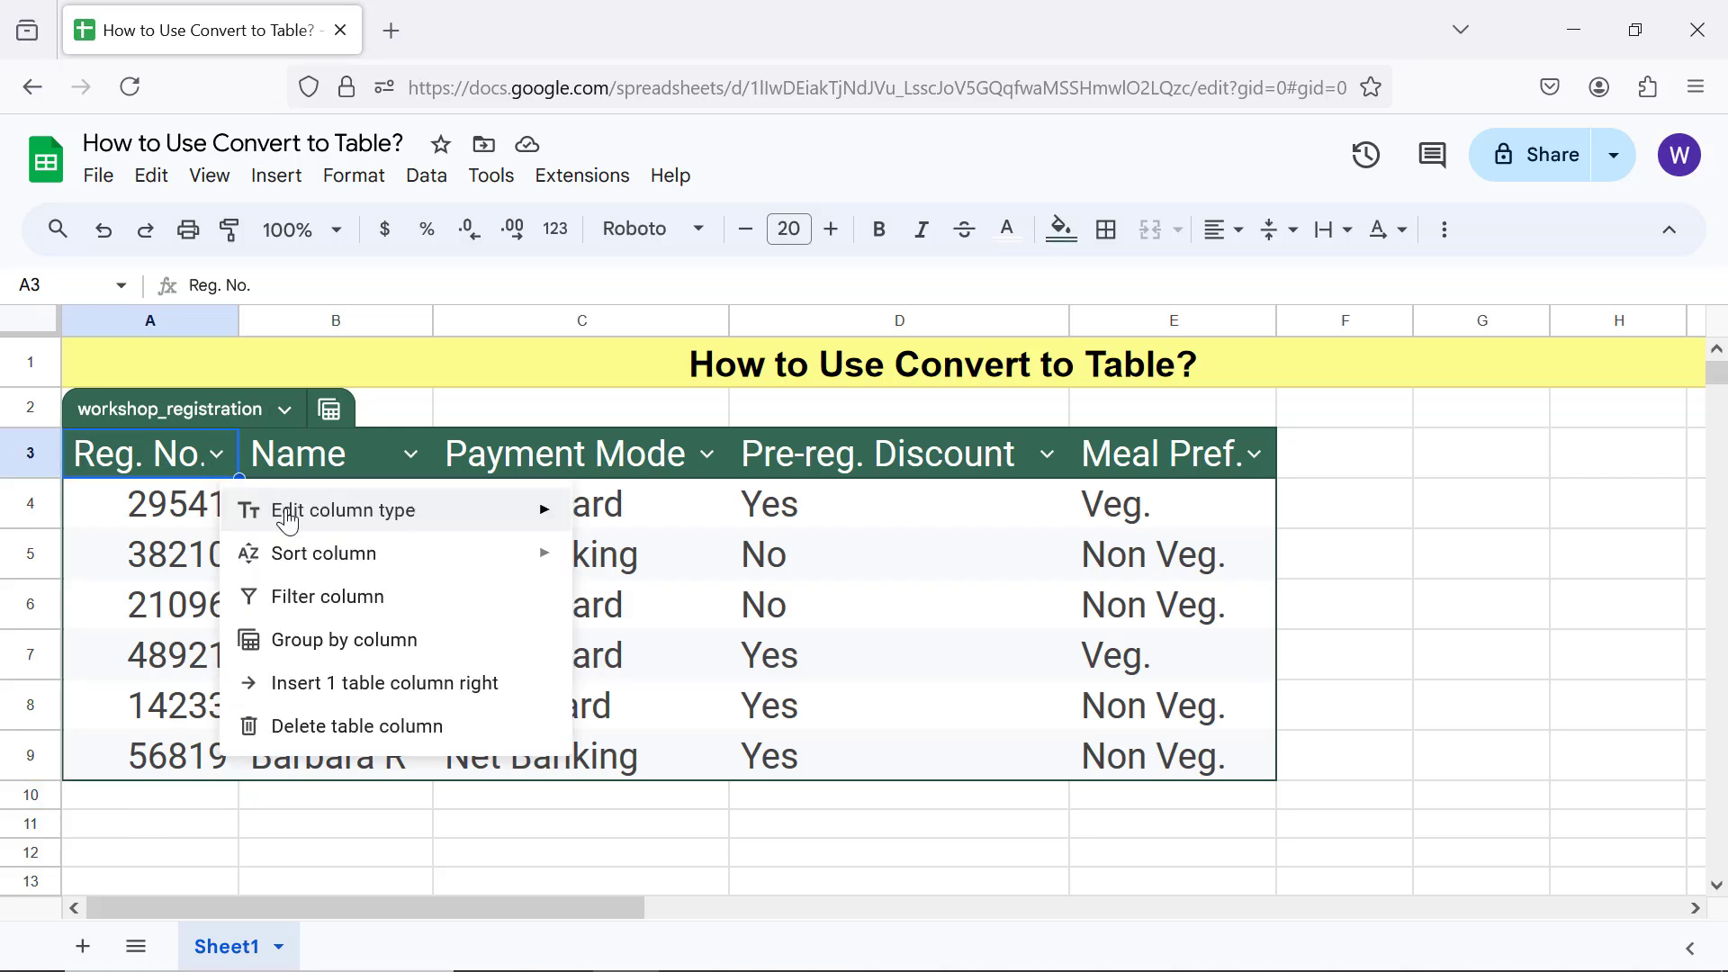
mouse_move(288, 520)
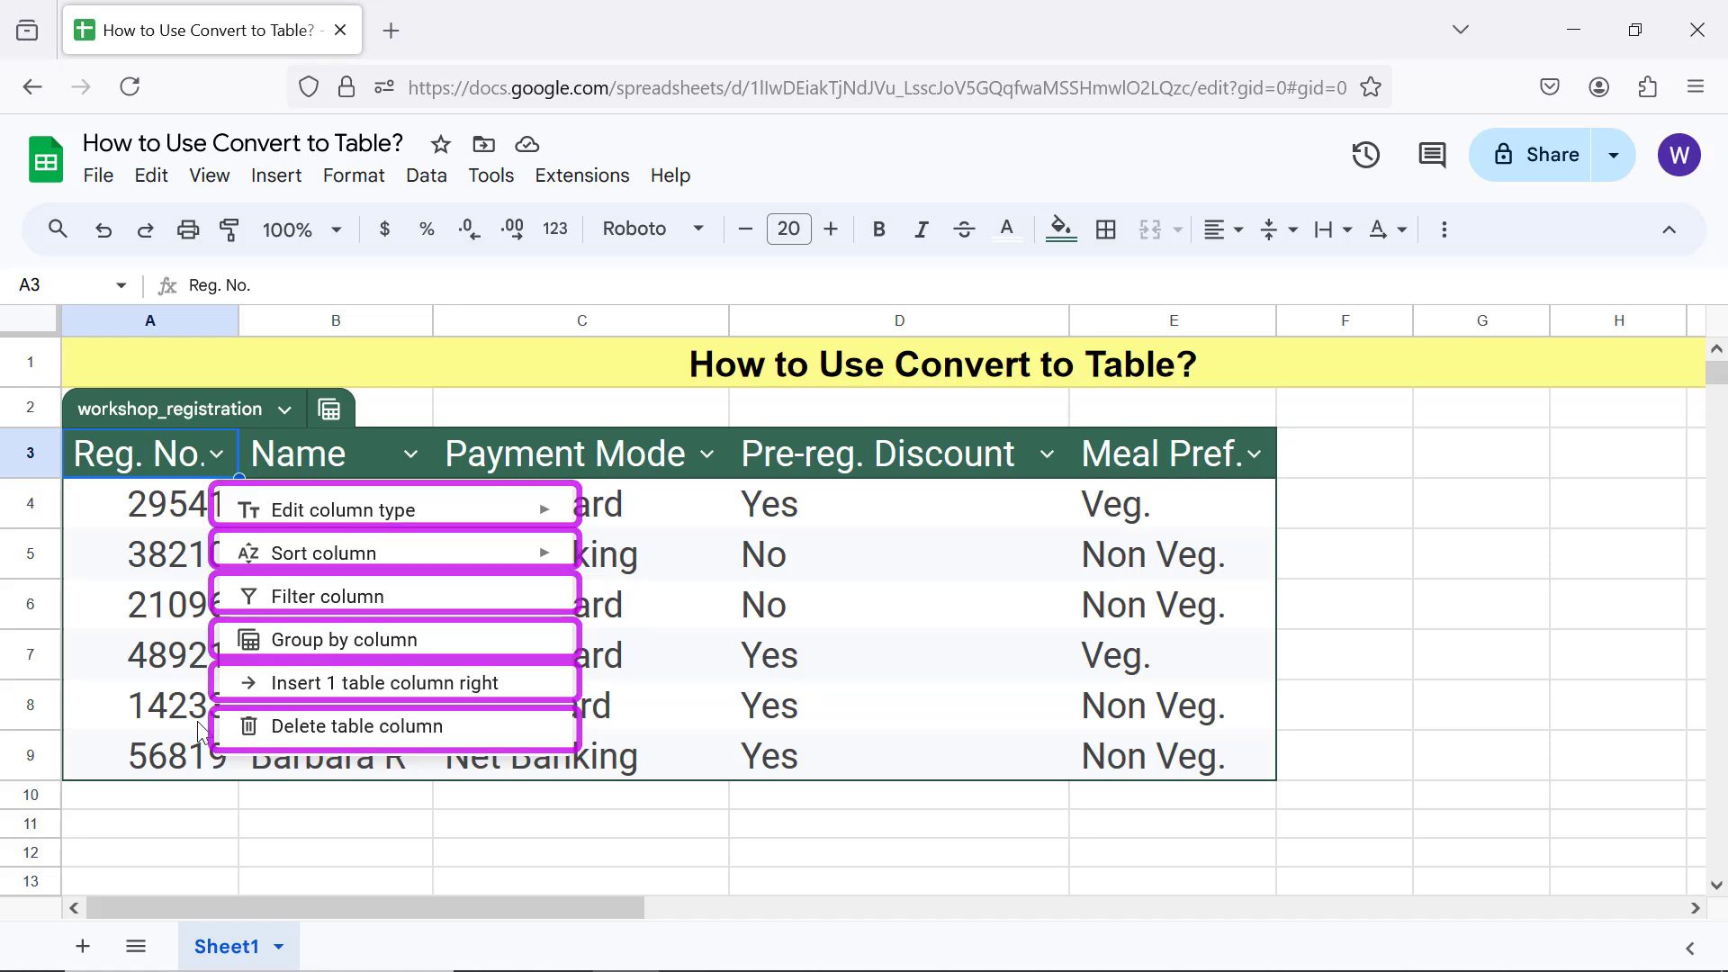
click(171, 797)
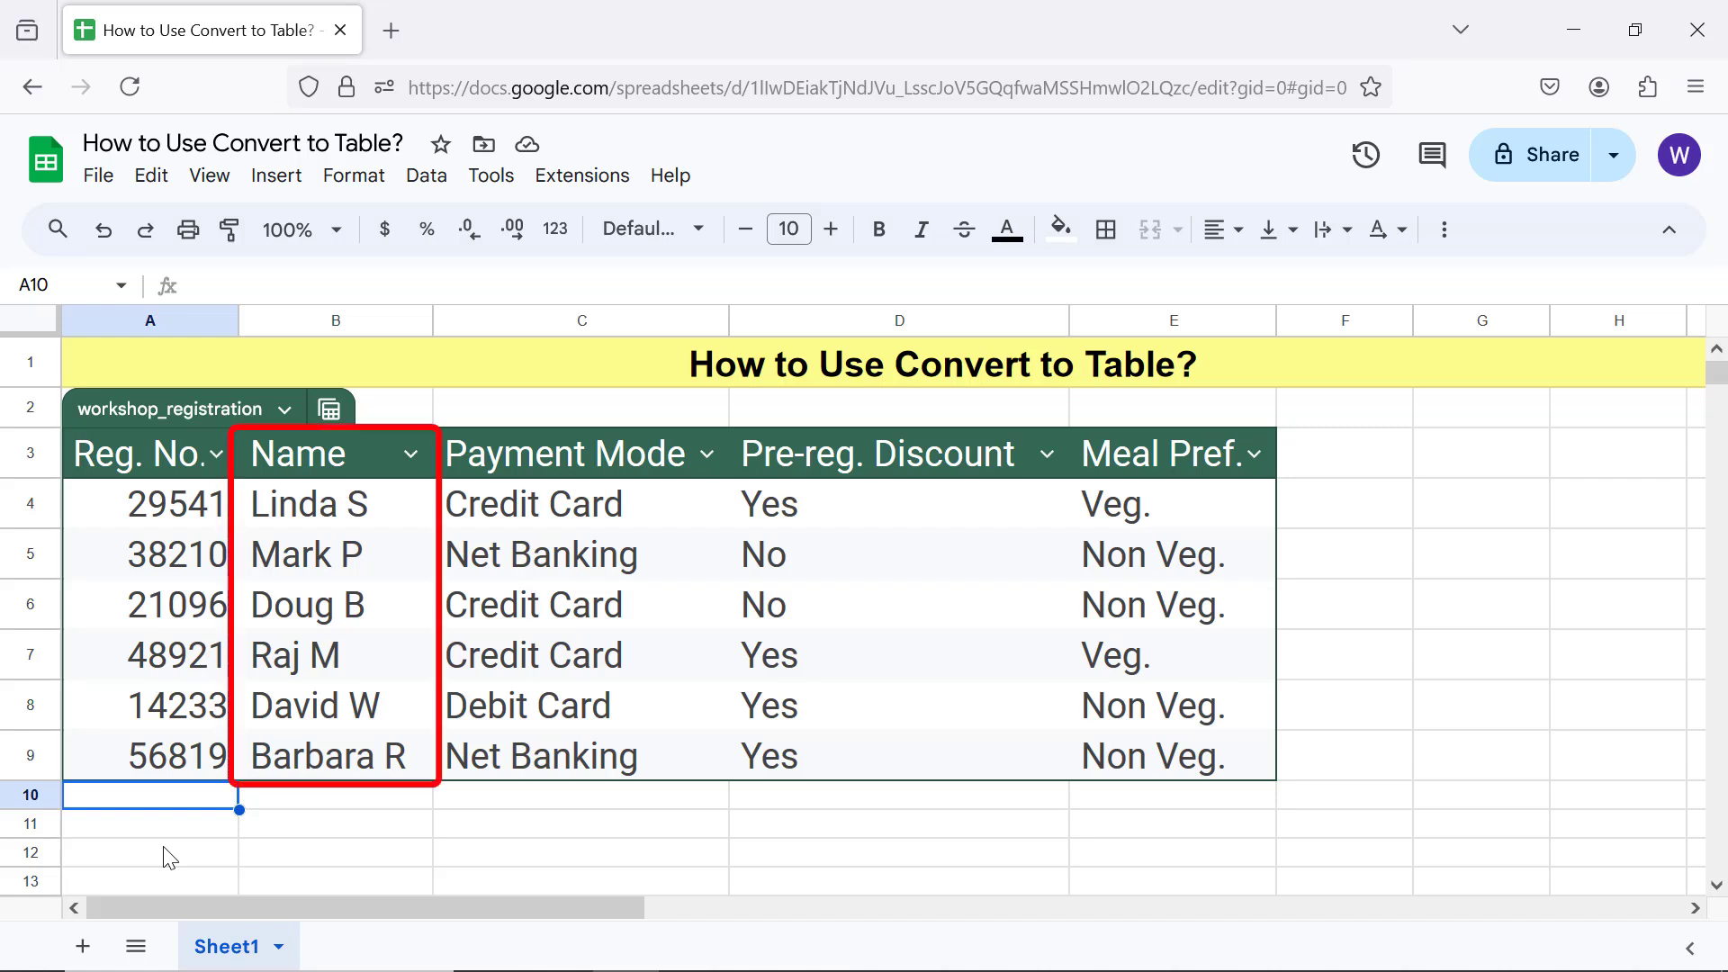
Step: Sort the table rows A to Z by the Name column
click(413, 456)
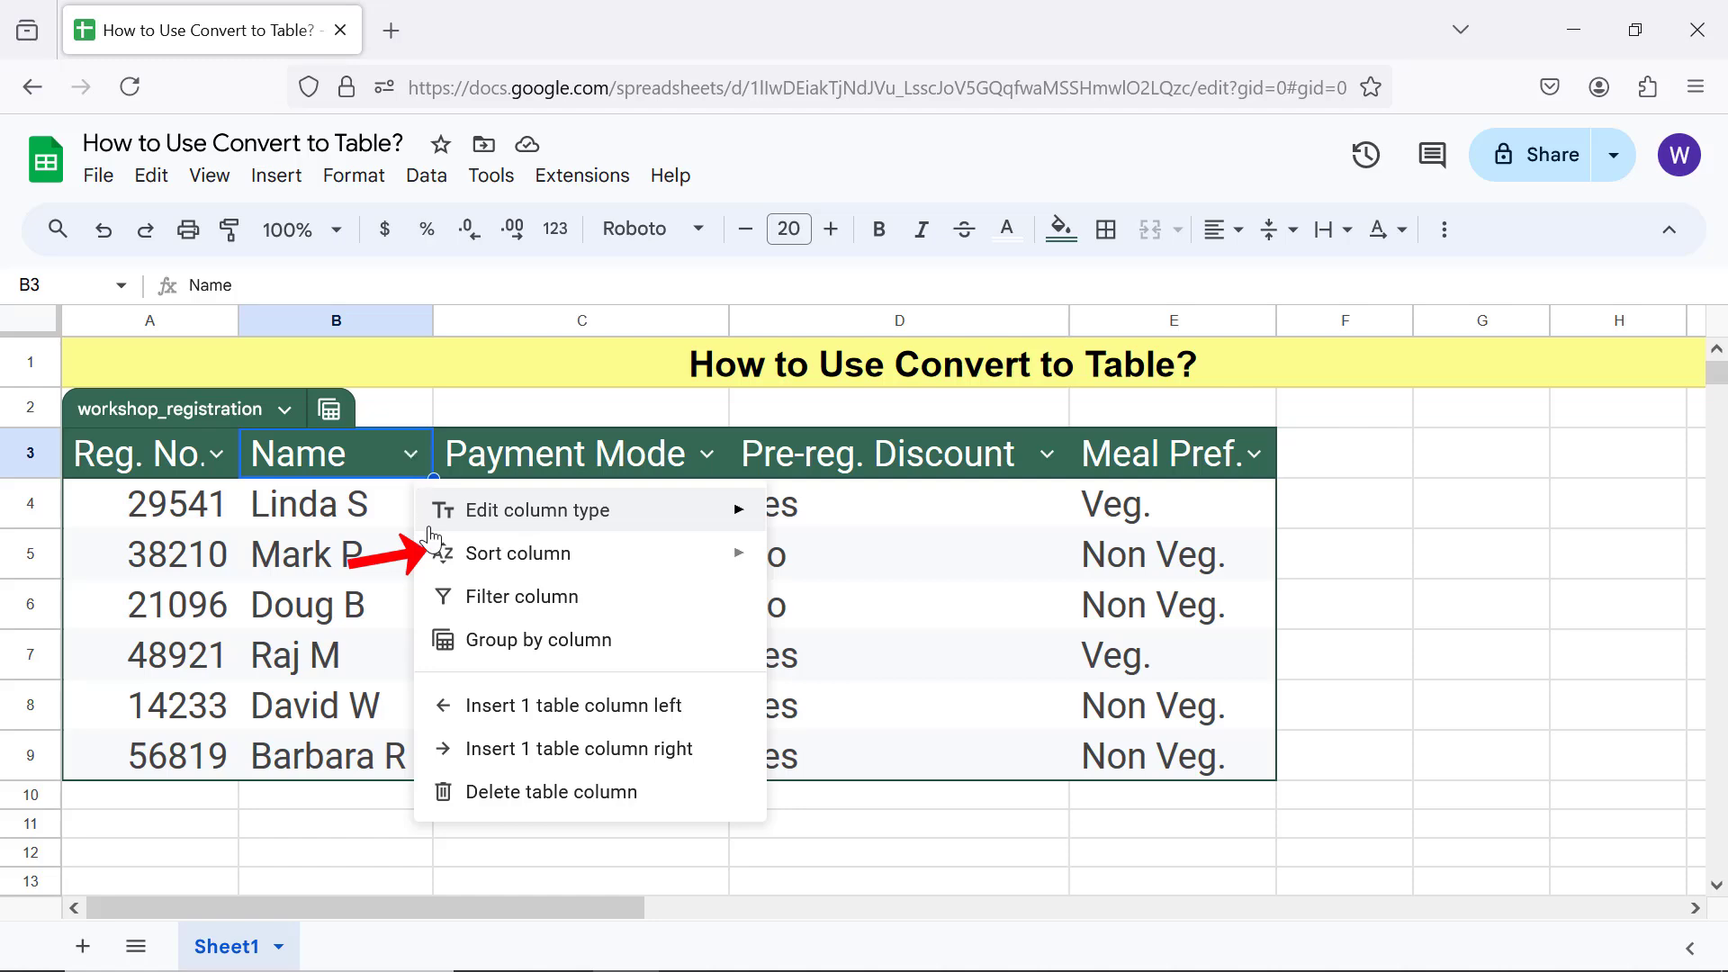
mouse_move(439, 556)
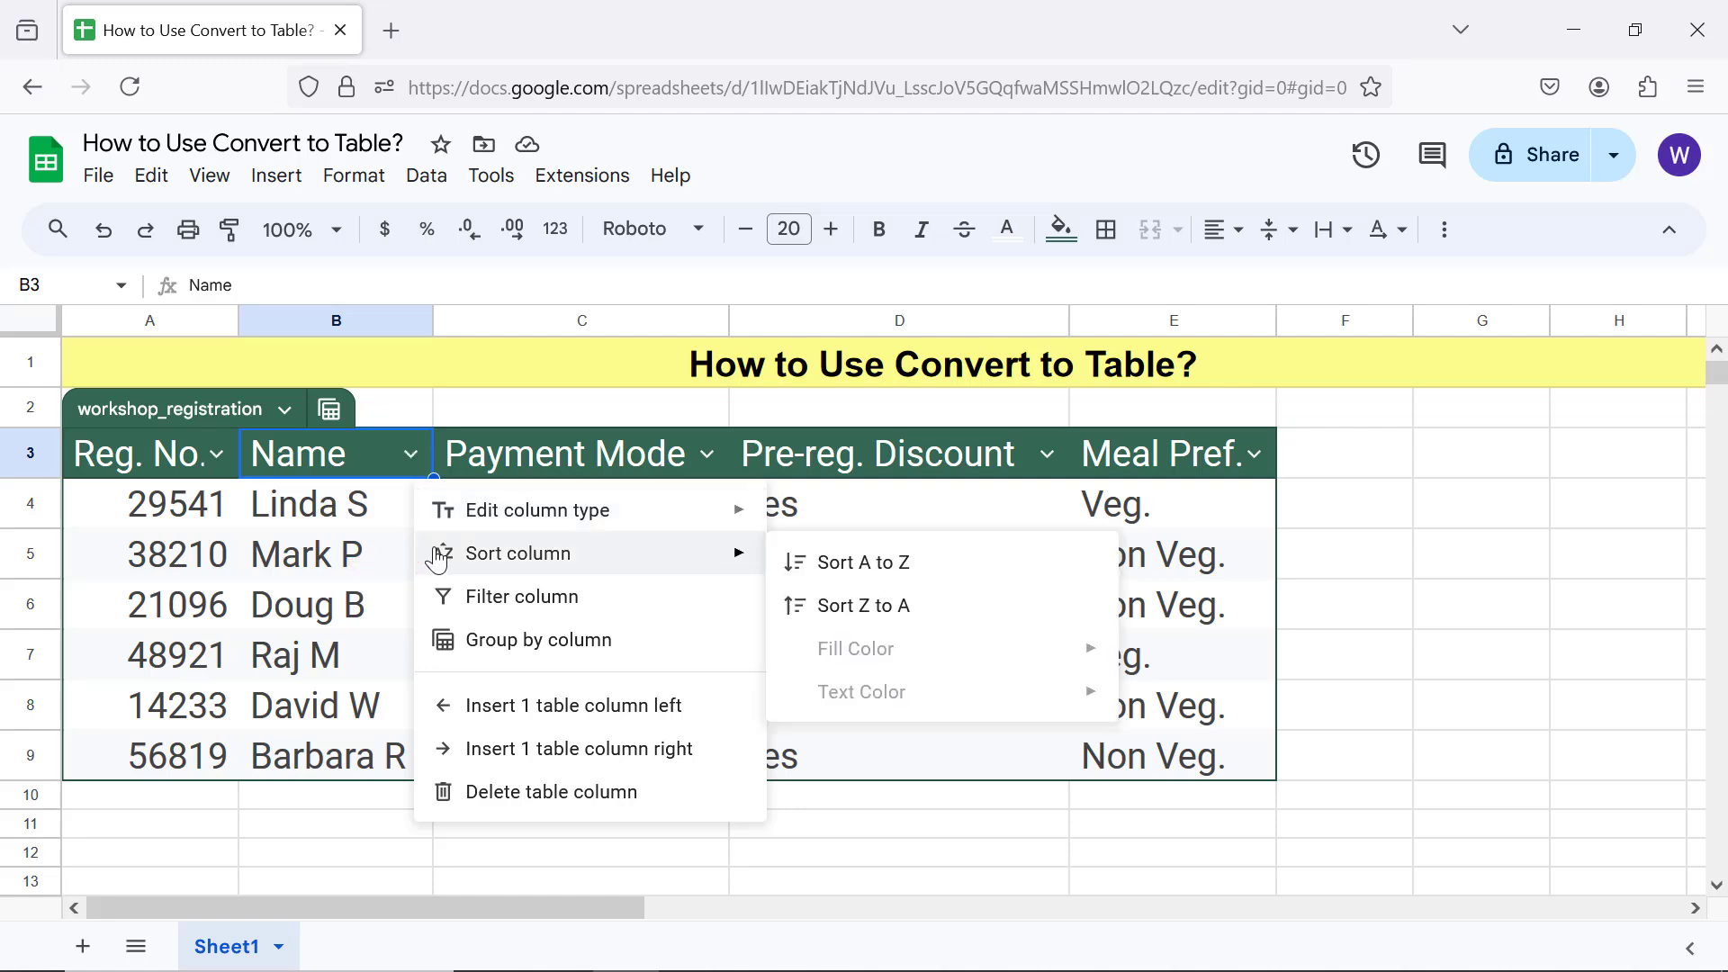
click(817, 562)
click(226, 803)
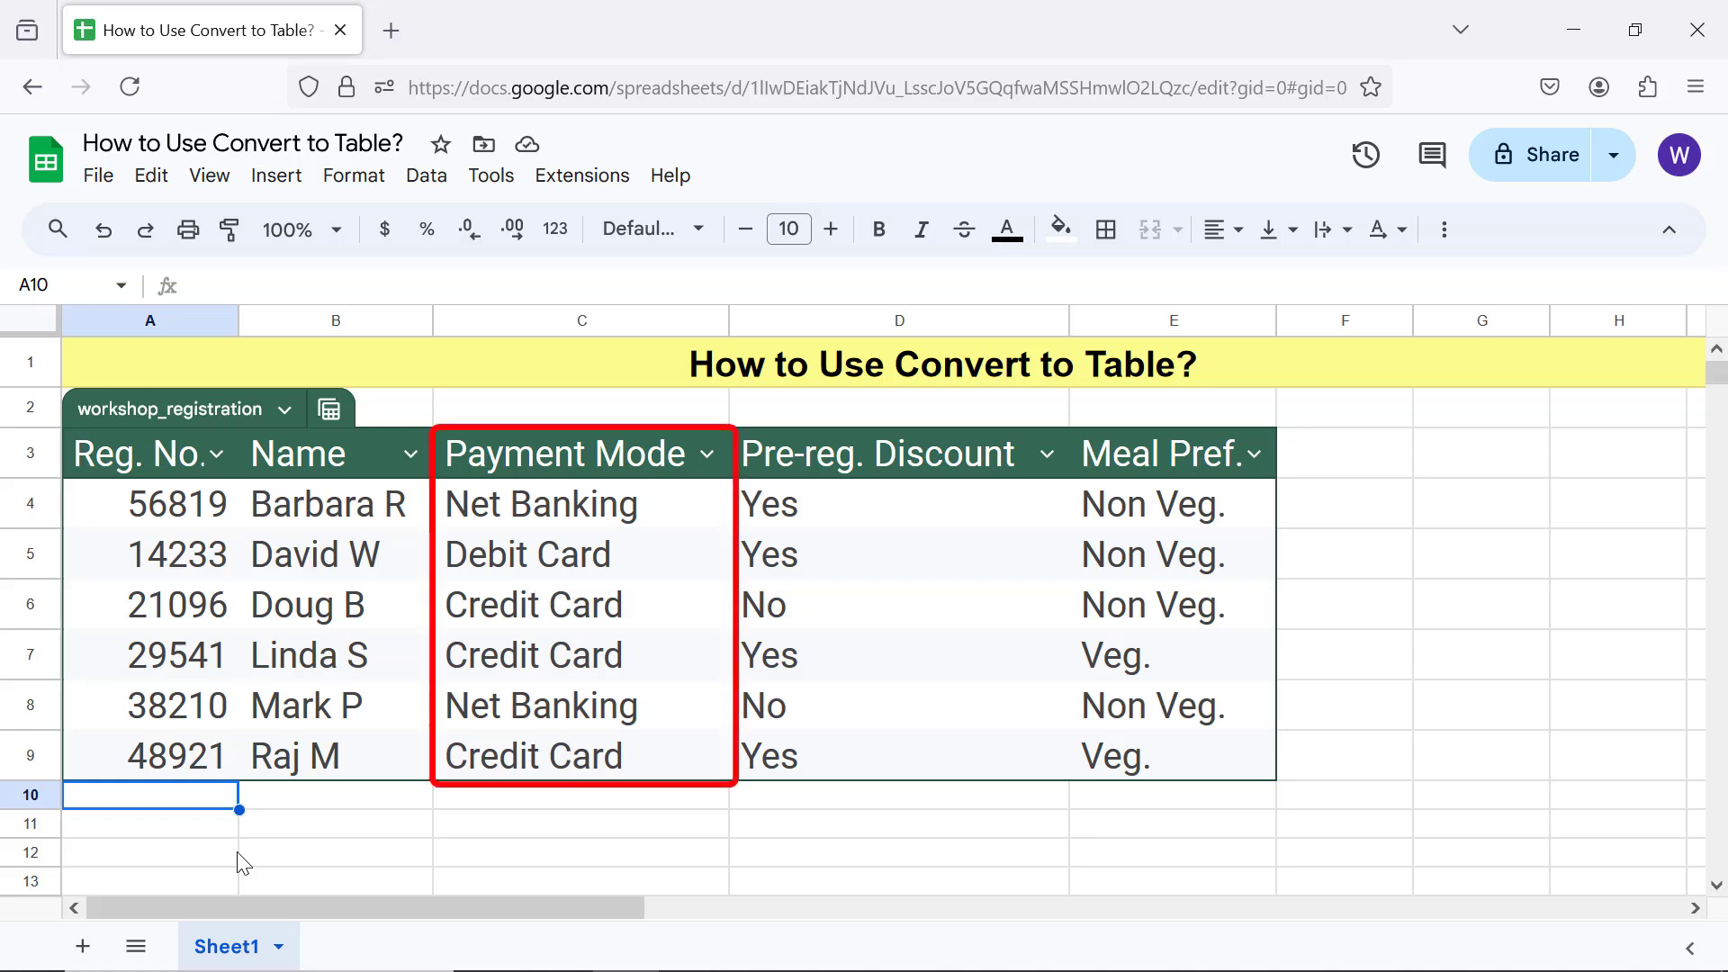
click(706, 454)
Step: Make Payment Mode a dropdown column, adding Cash as a fourth option, and verify it in C4
mouse_move(724, 509)
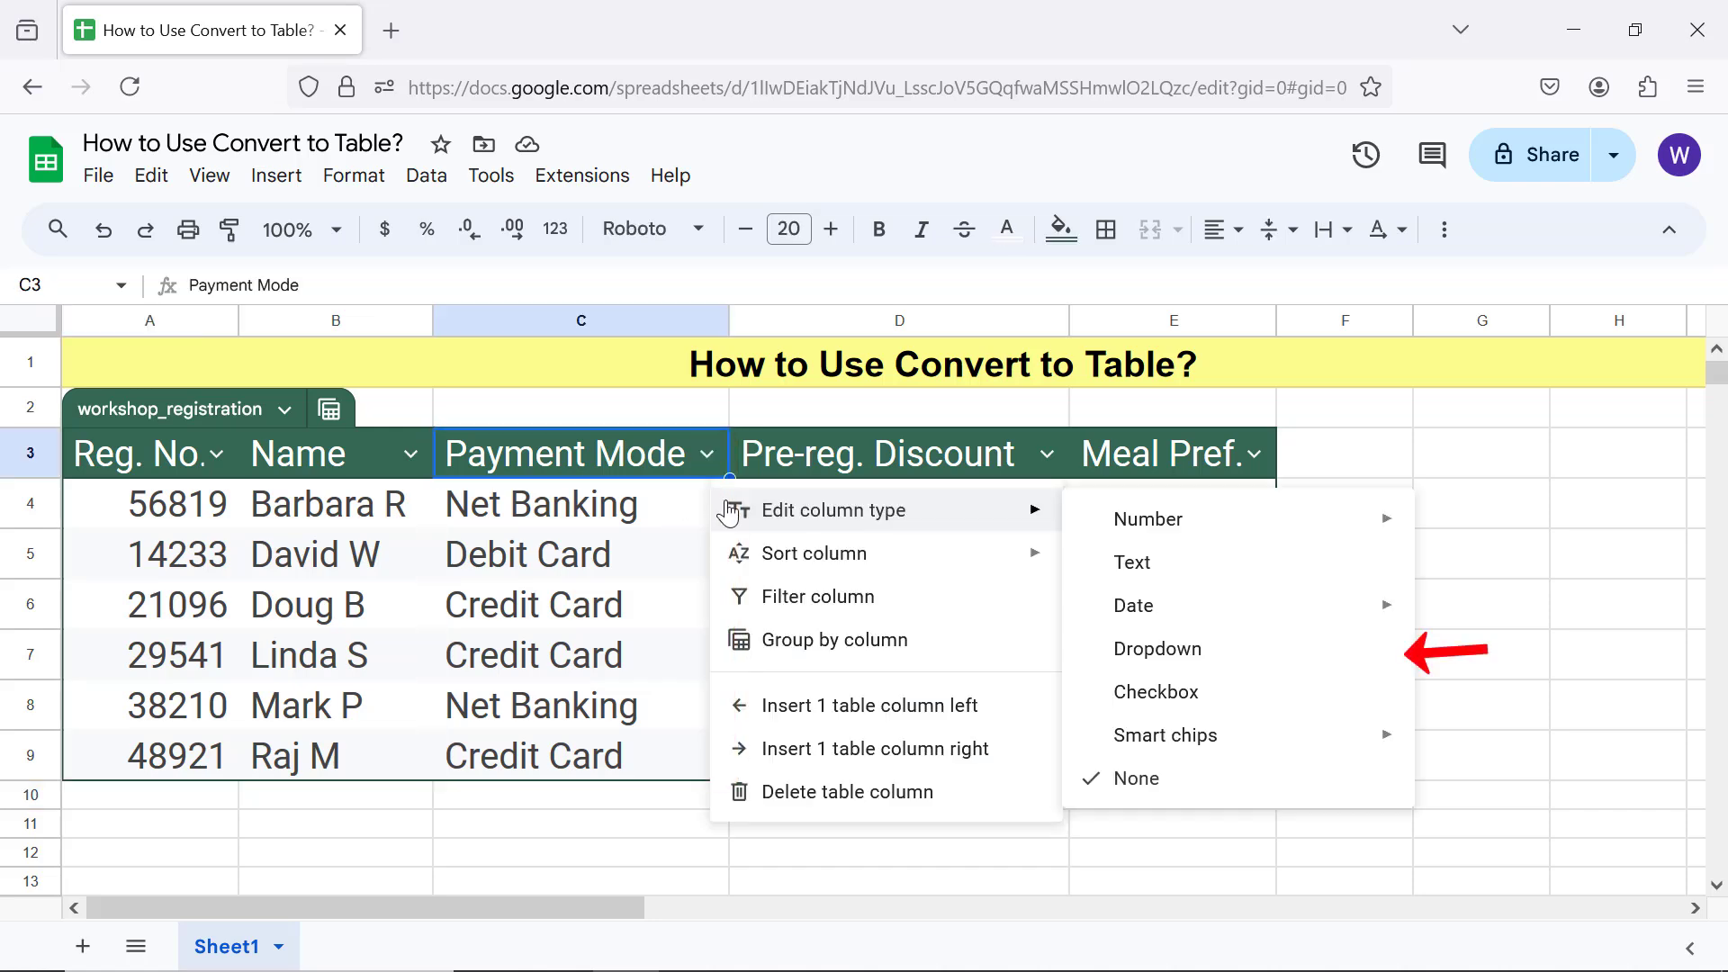
click(1128, 650)
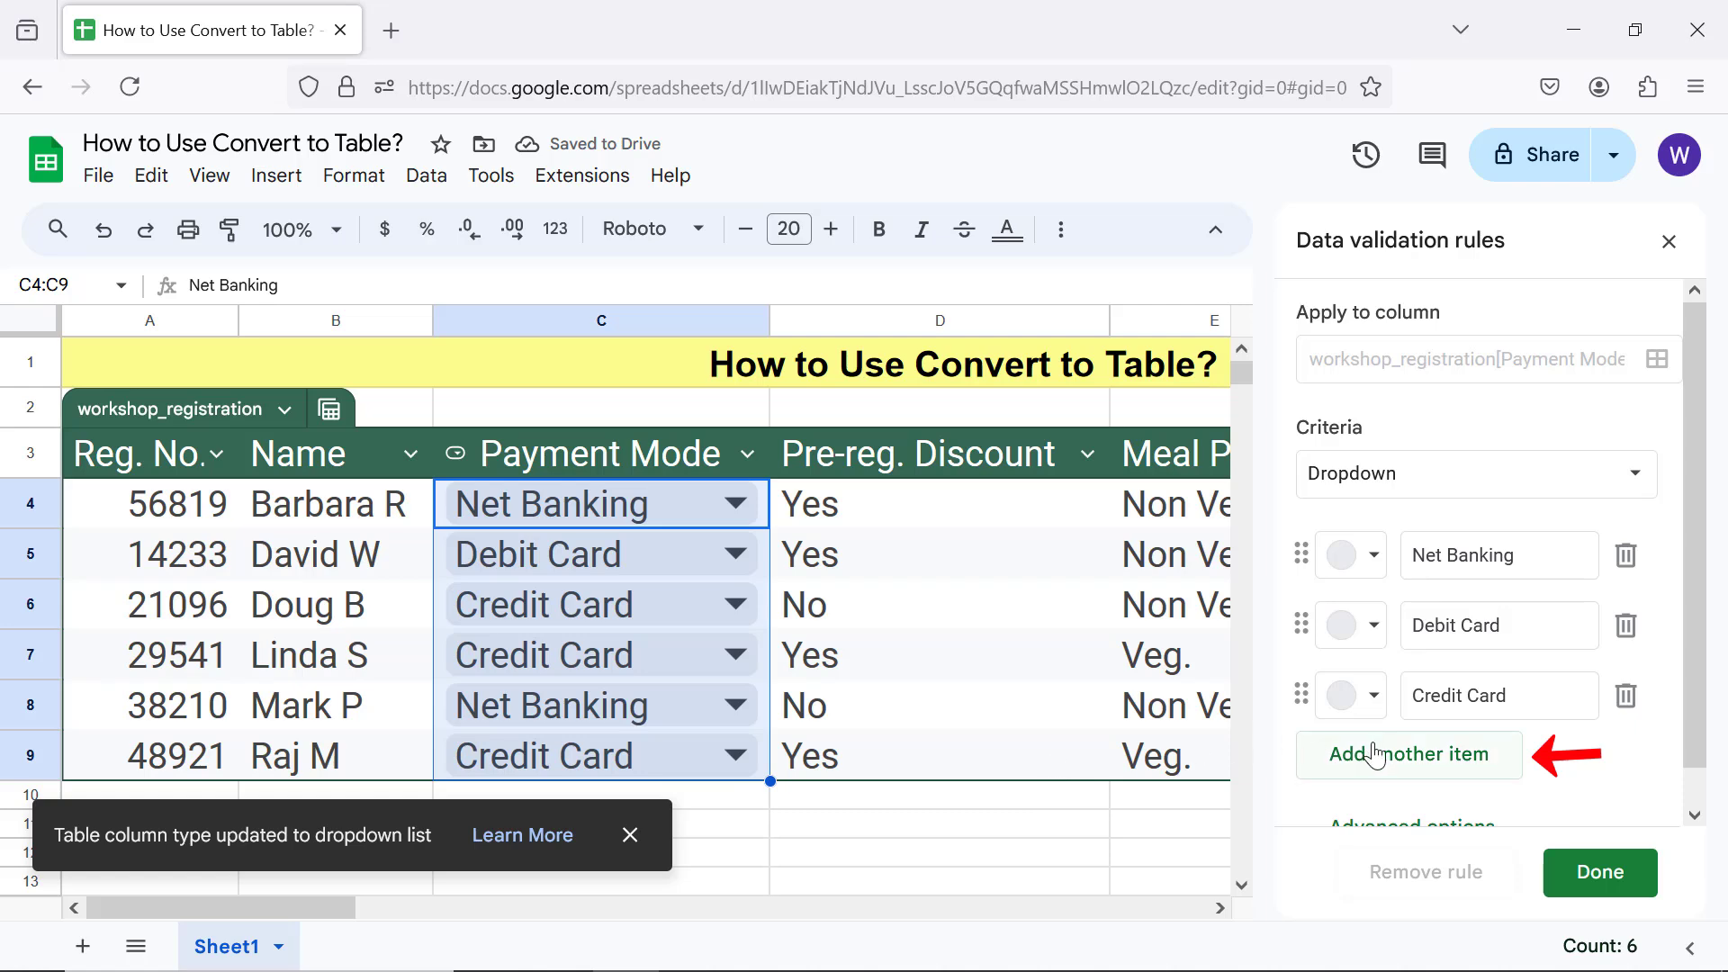
click(1372, 754)
text(Cash)
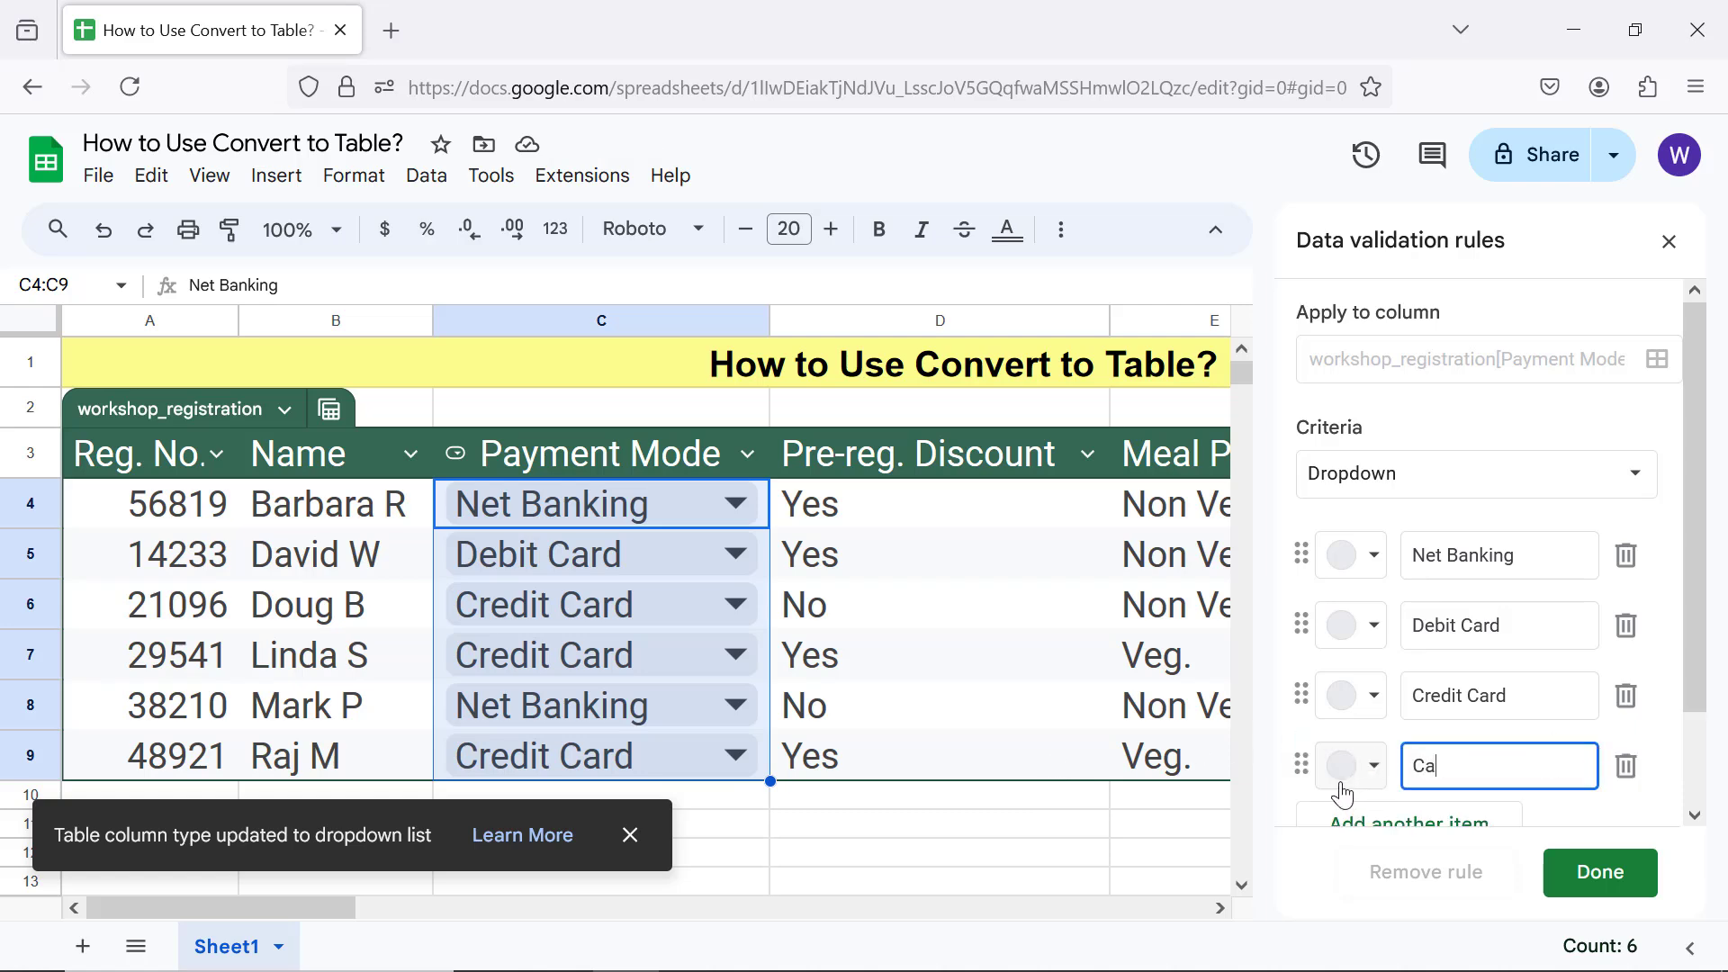
click(1600, 873)
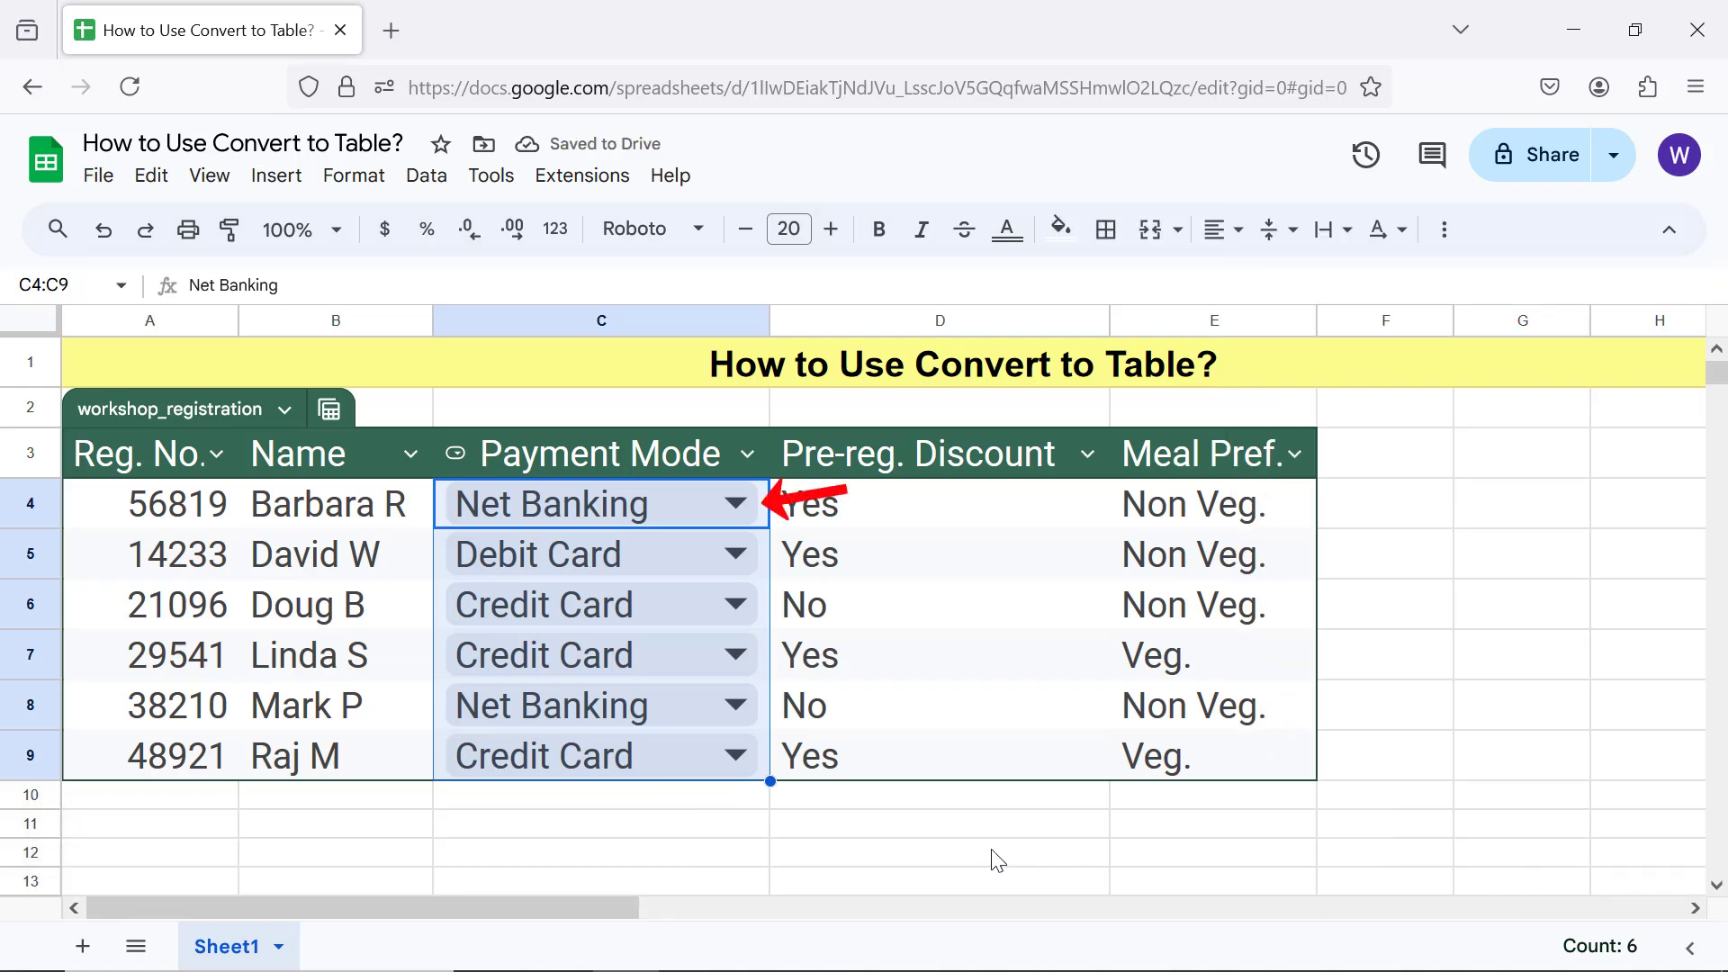
click(738, 503)
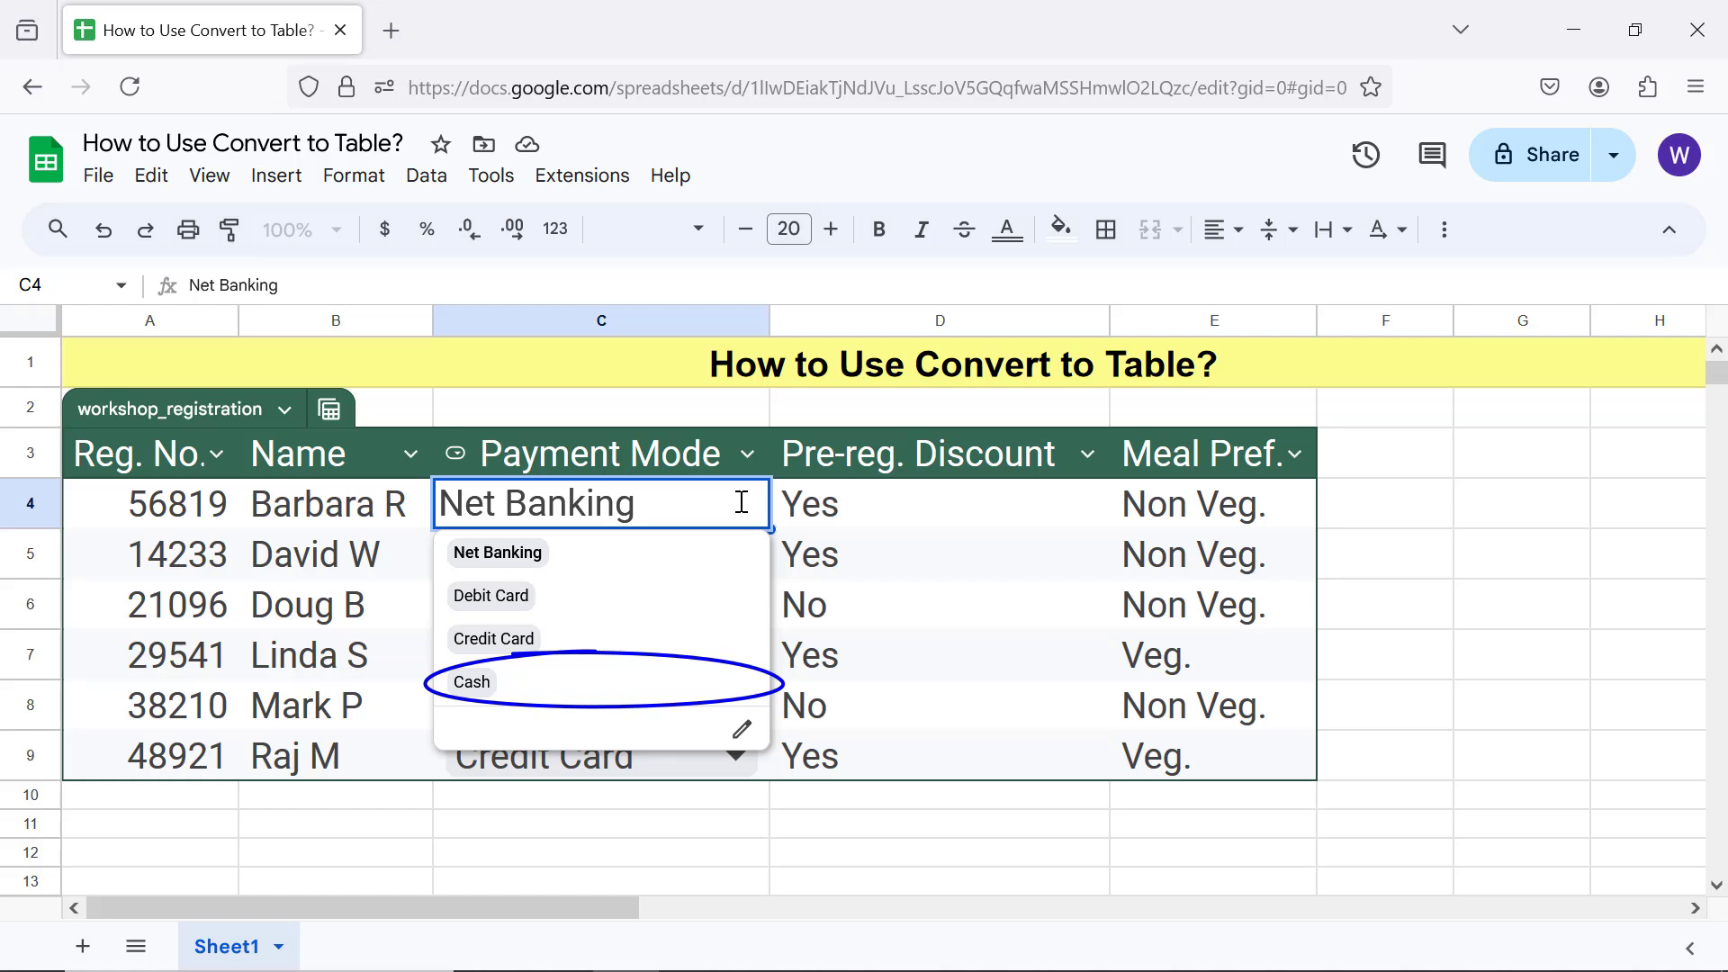
click(598, 796)
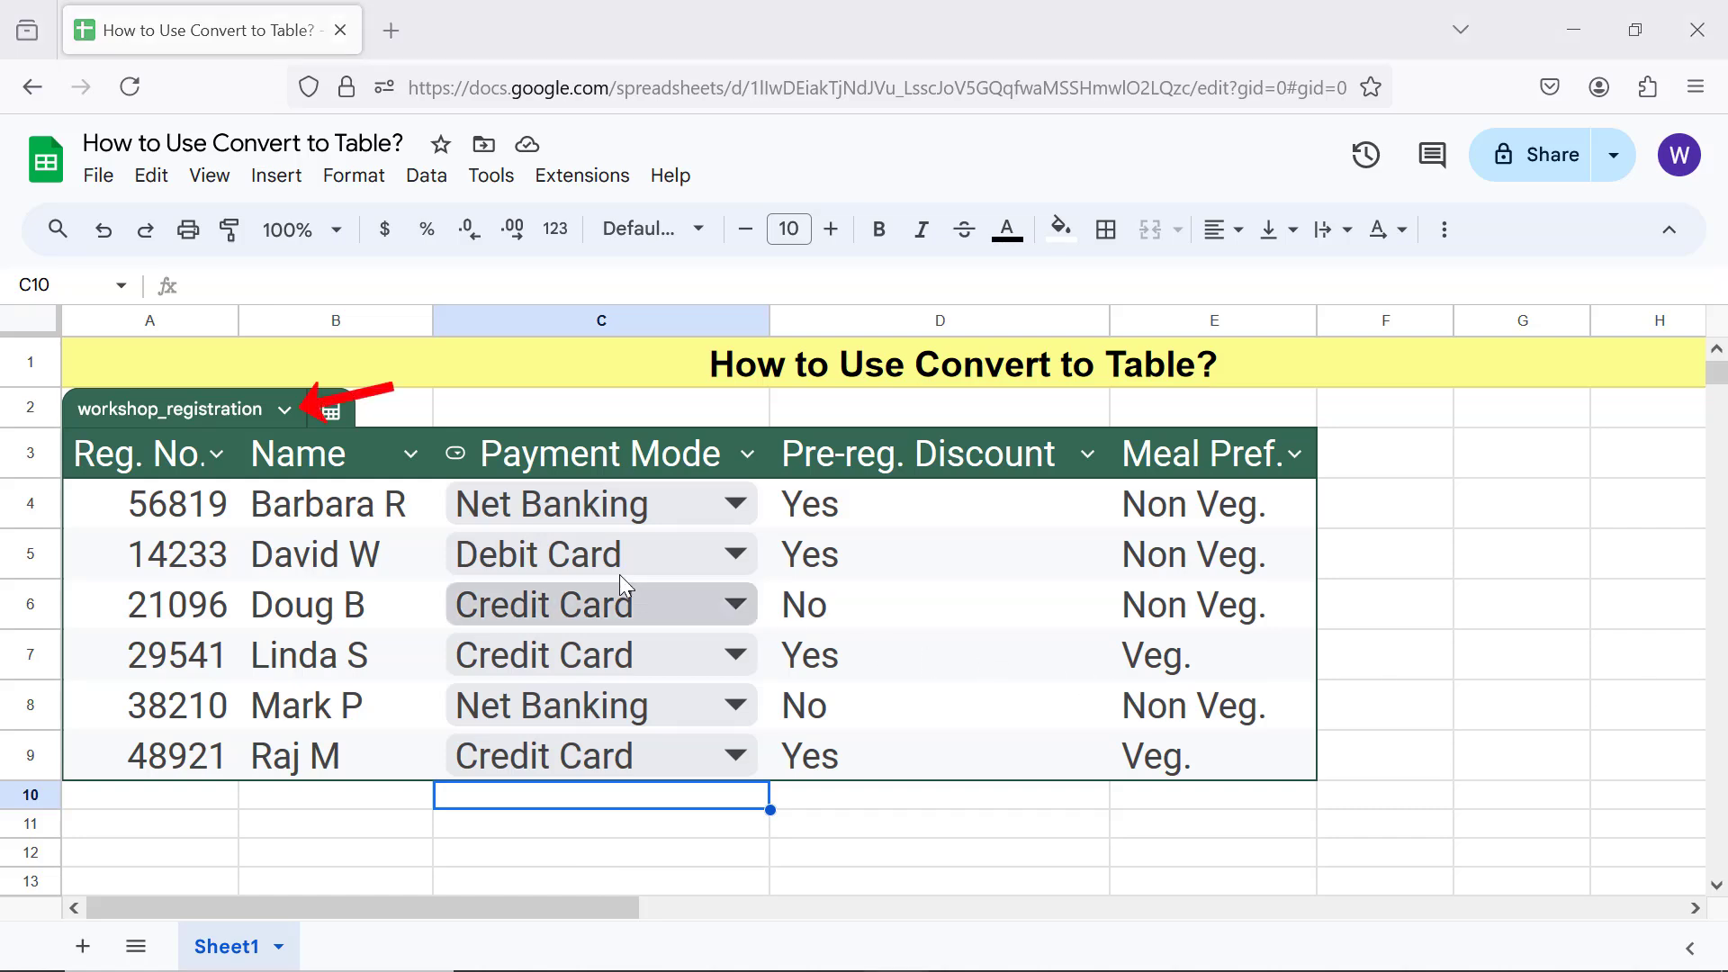
Step: Change the table range from Sheet1!A3:E9 to Sheet1!A3:E12
click(286, 411)
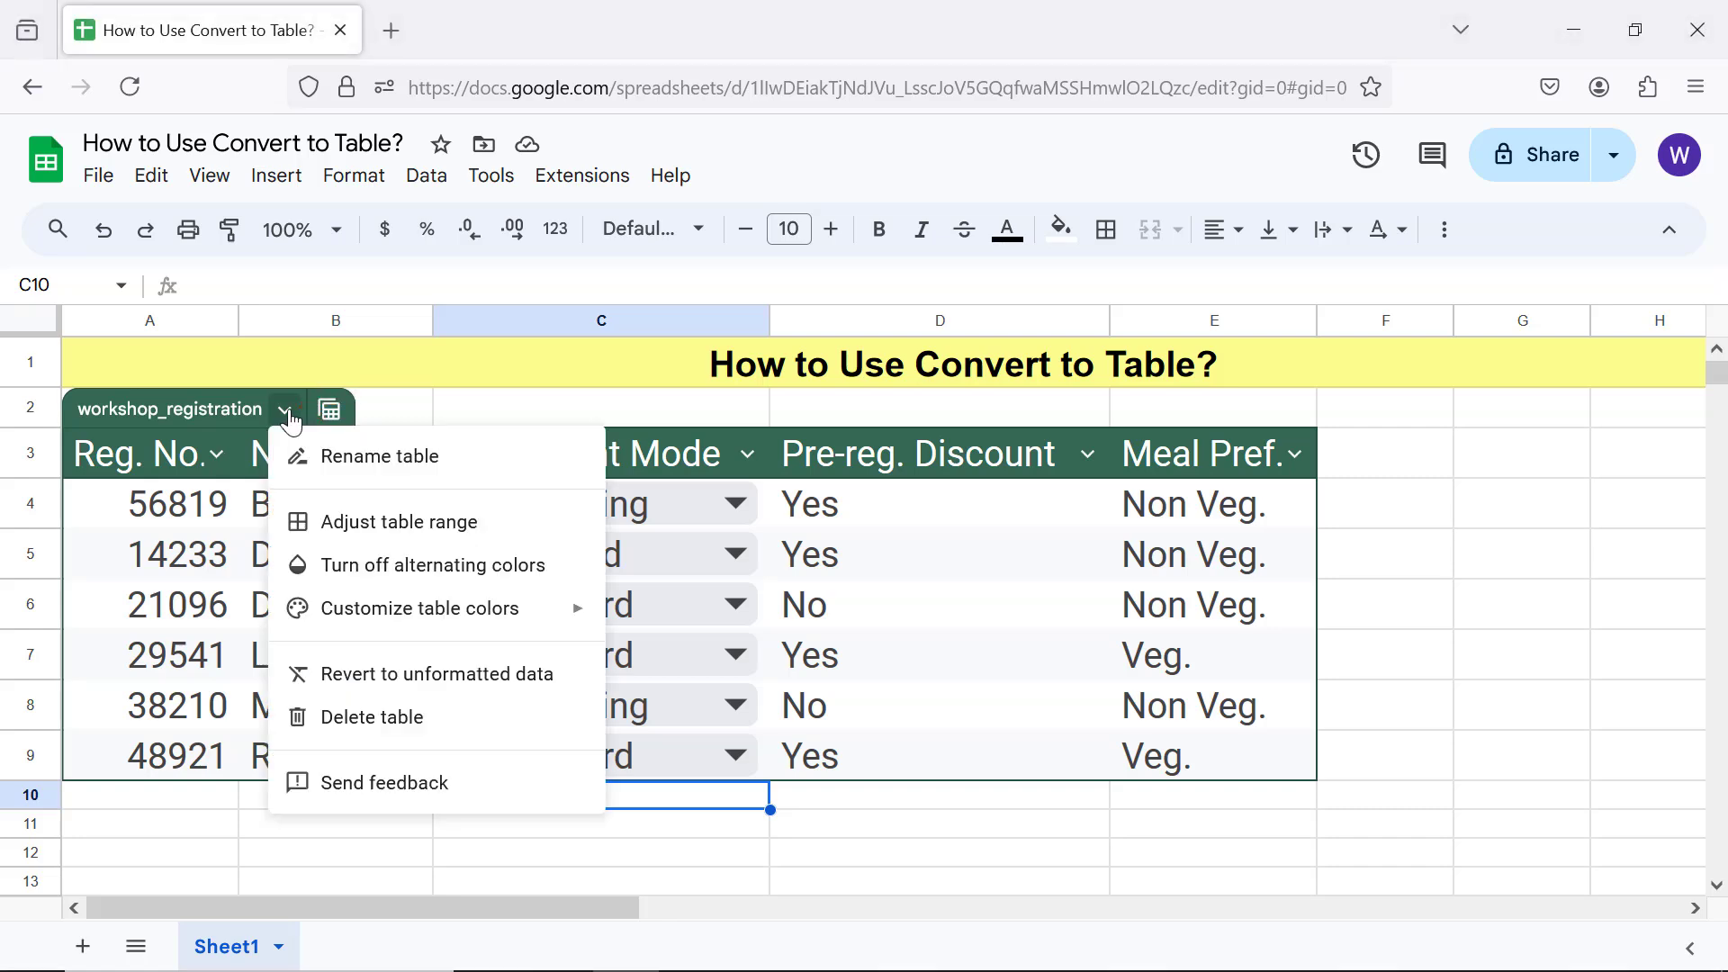
click(364, 524)
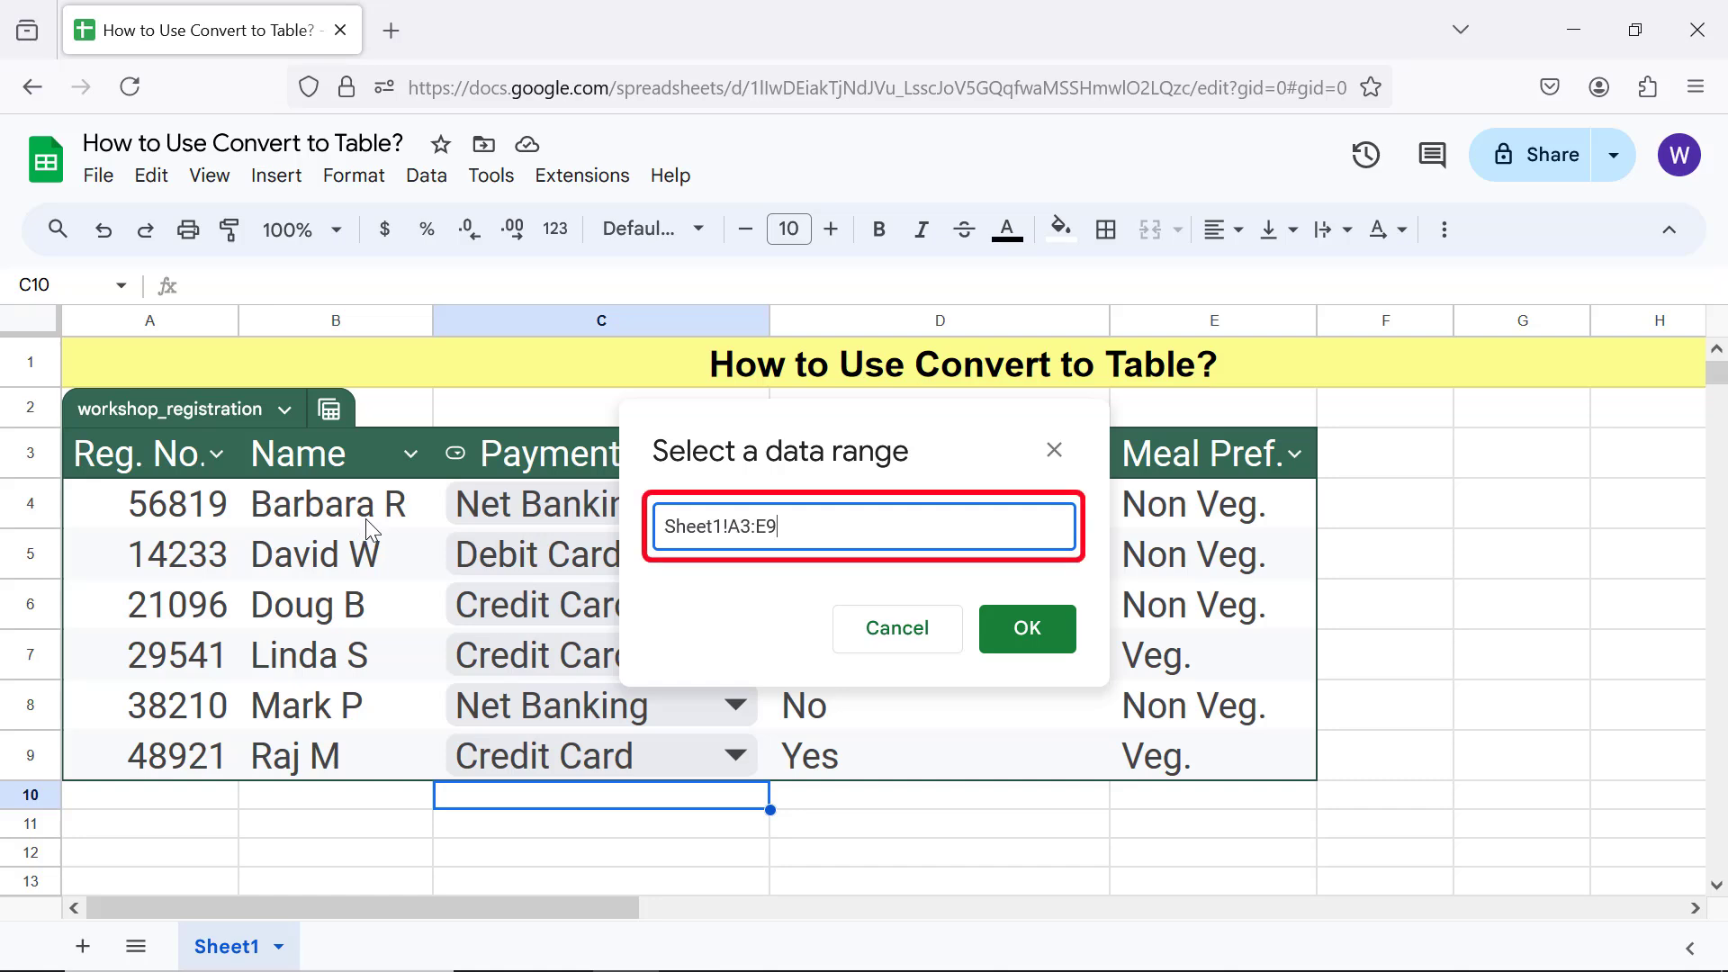
key(BackSpace)
text(12)
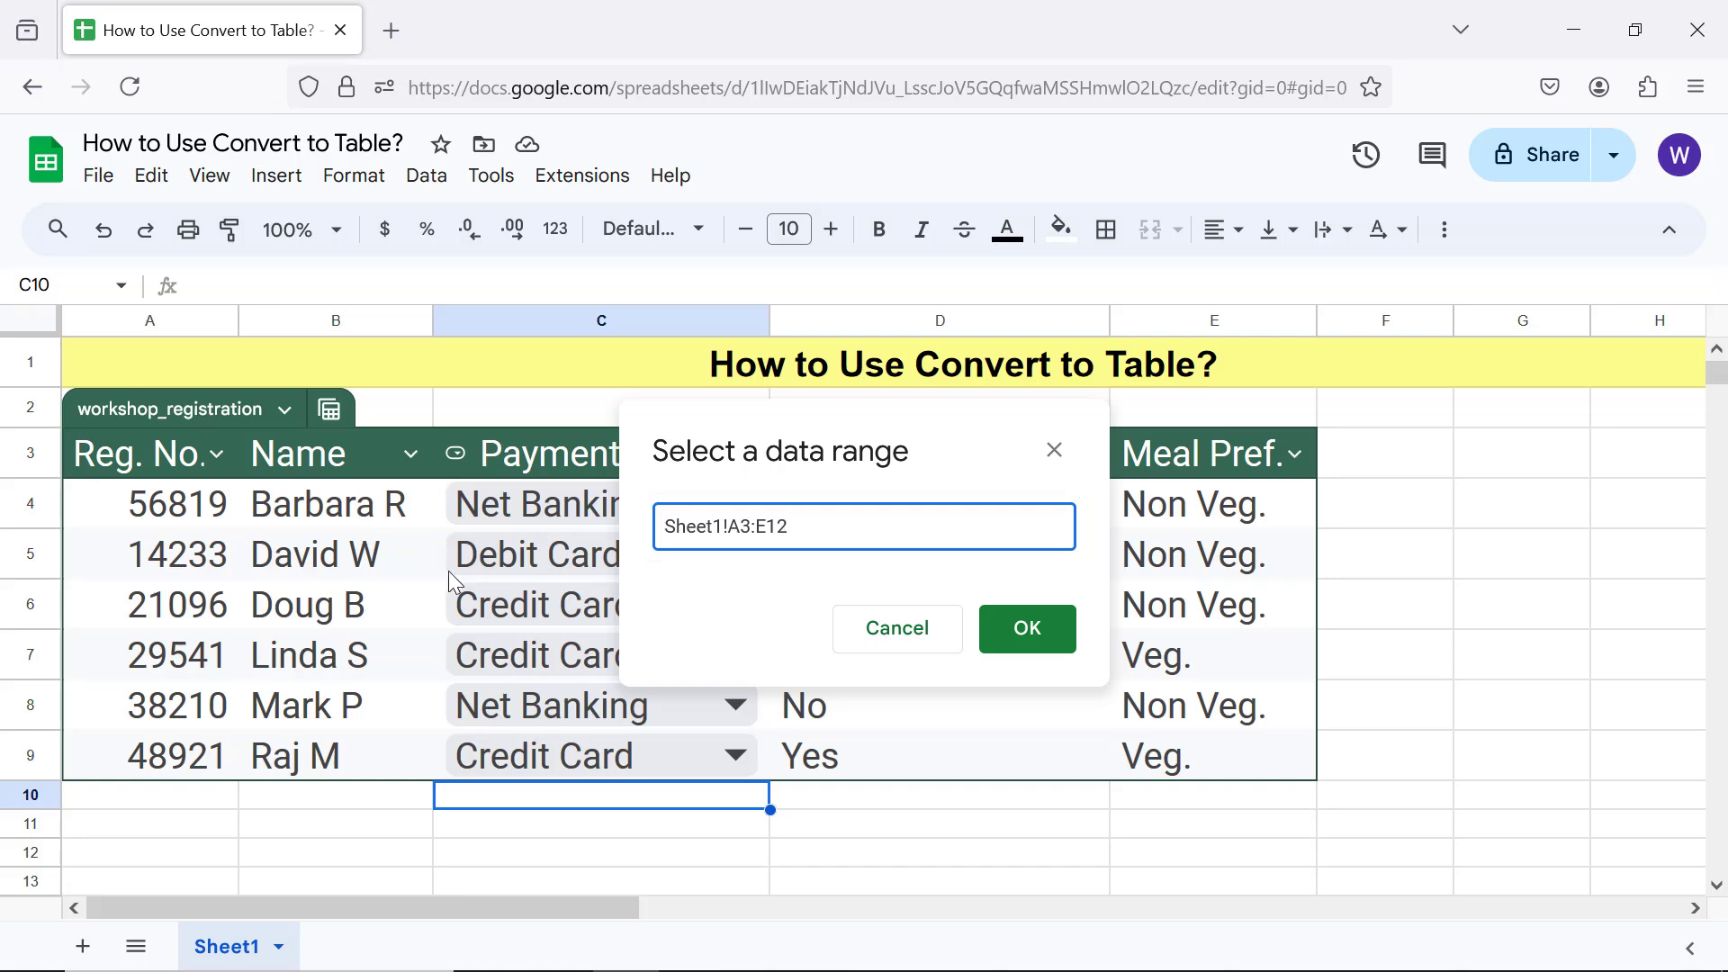
click(1014, 636)
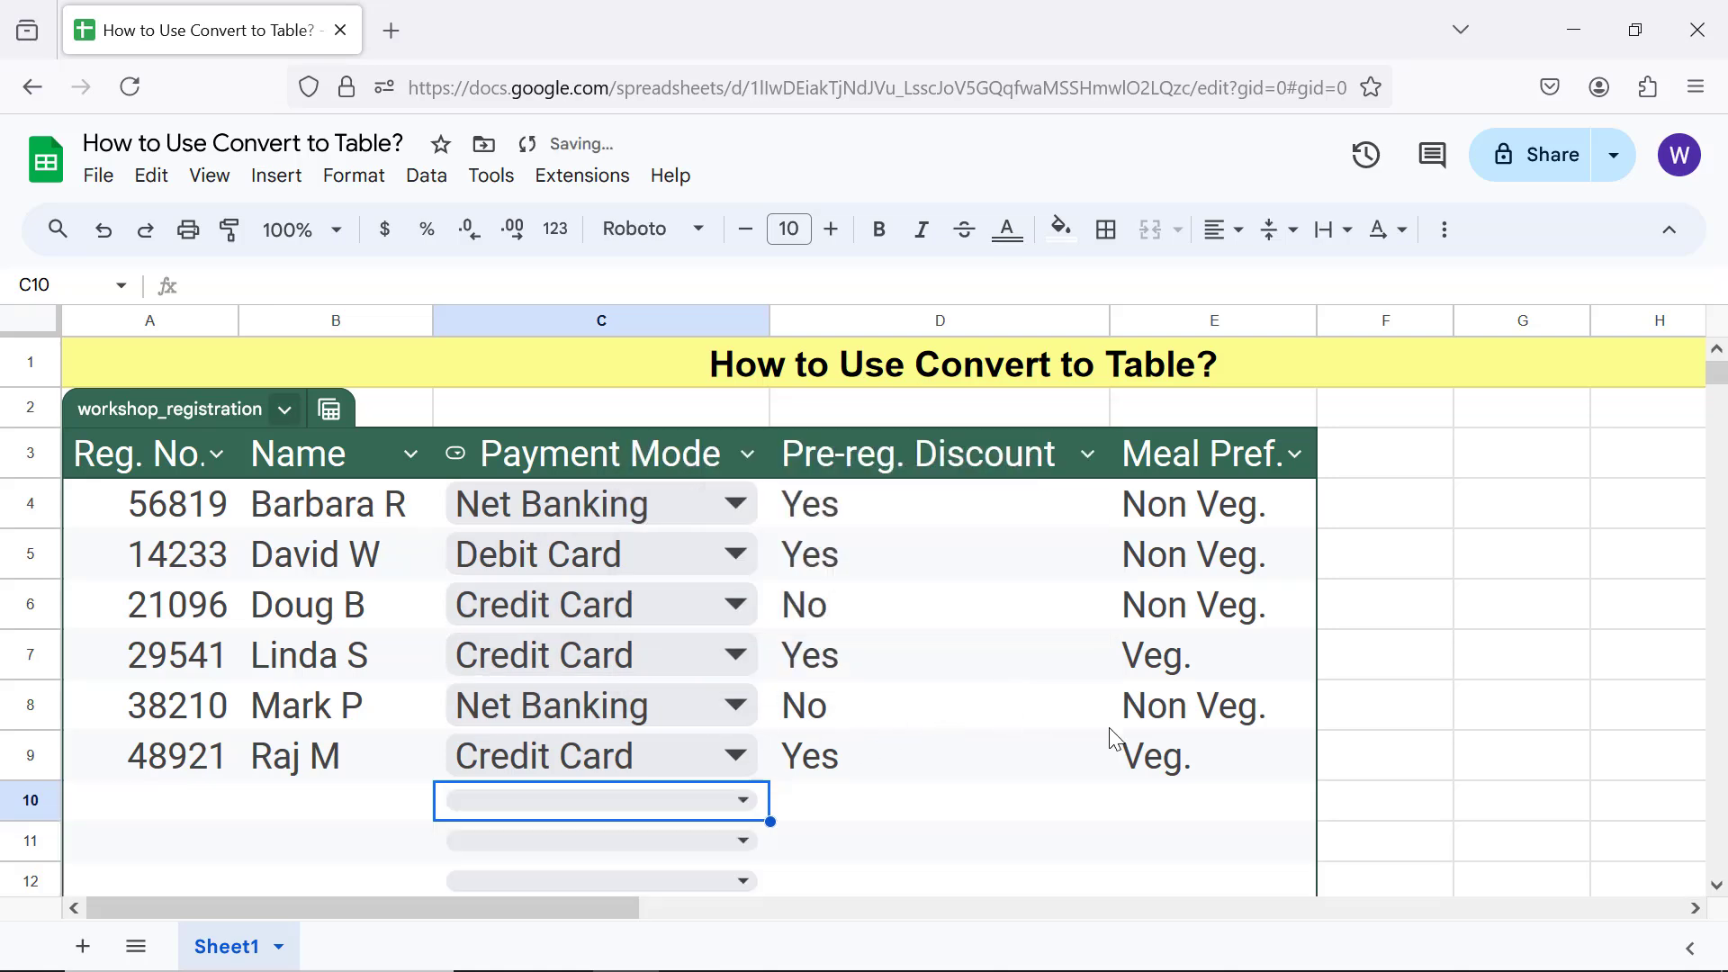
click(1382, 809)
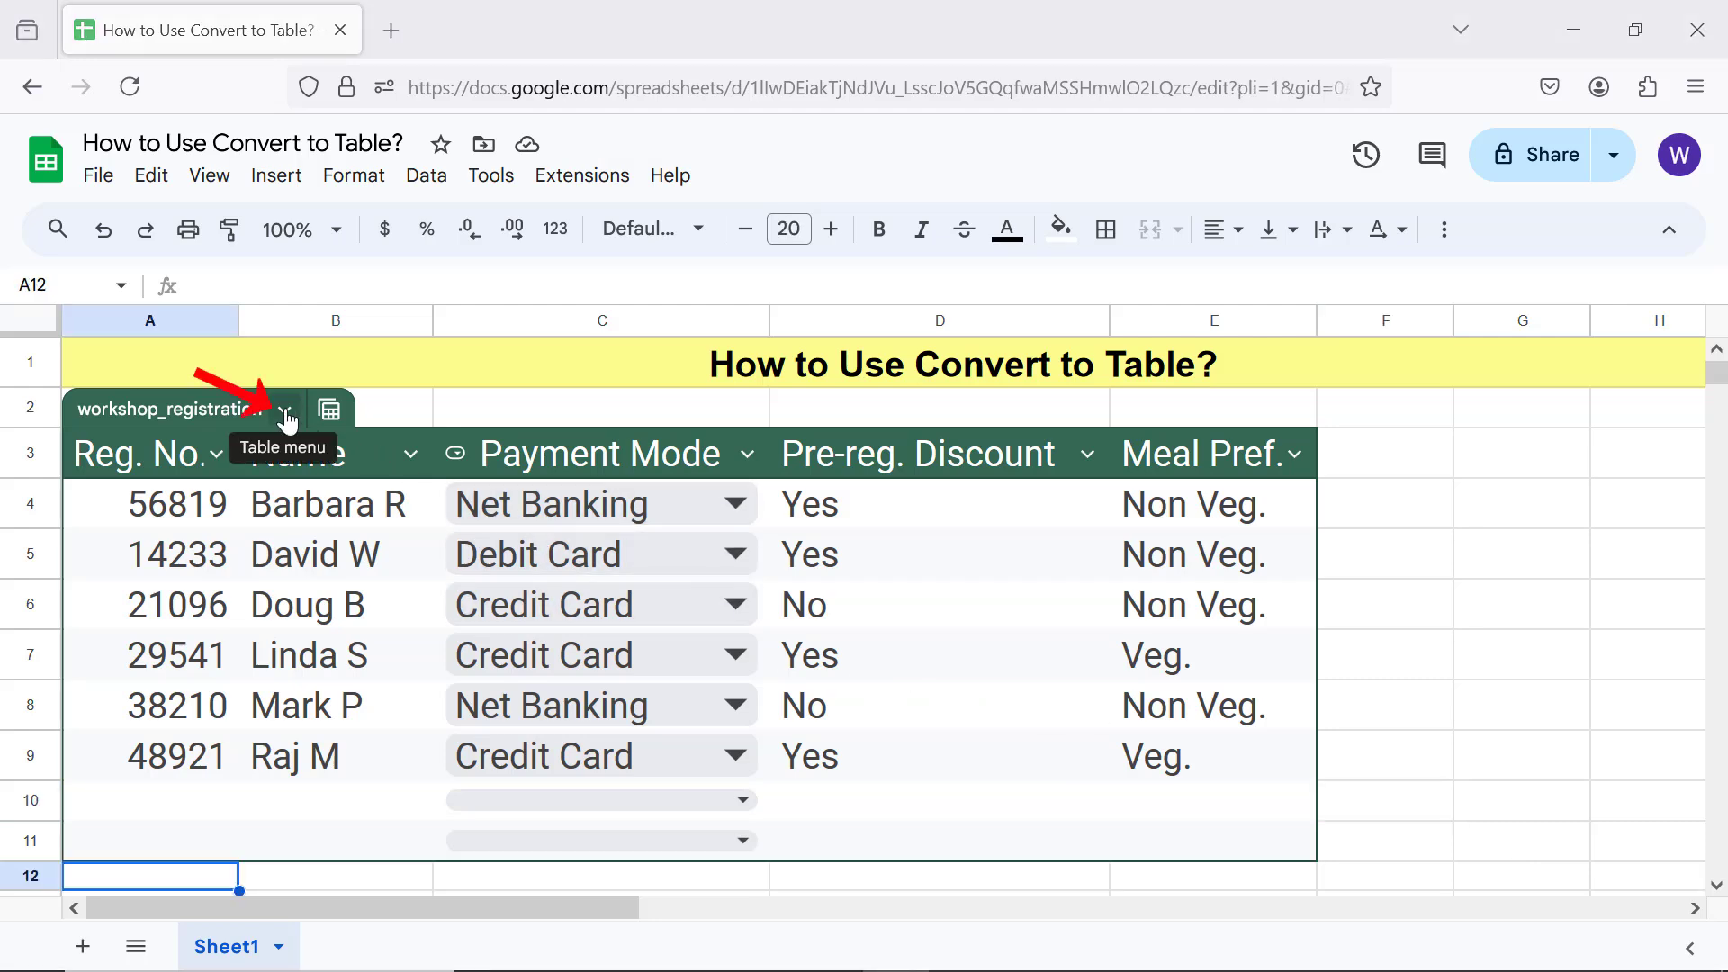
Step: Revert the workshop_registration table to unformatted data
click(287, 414)
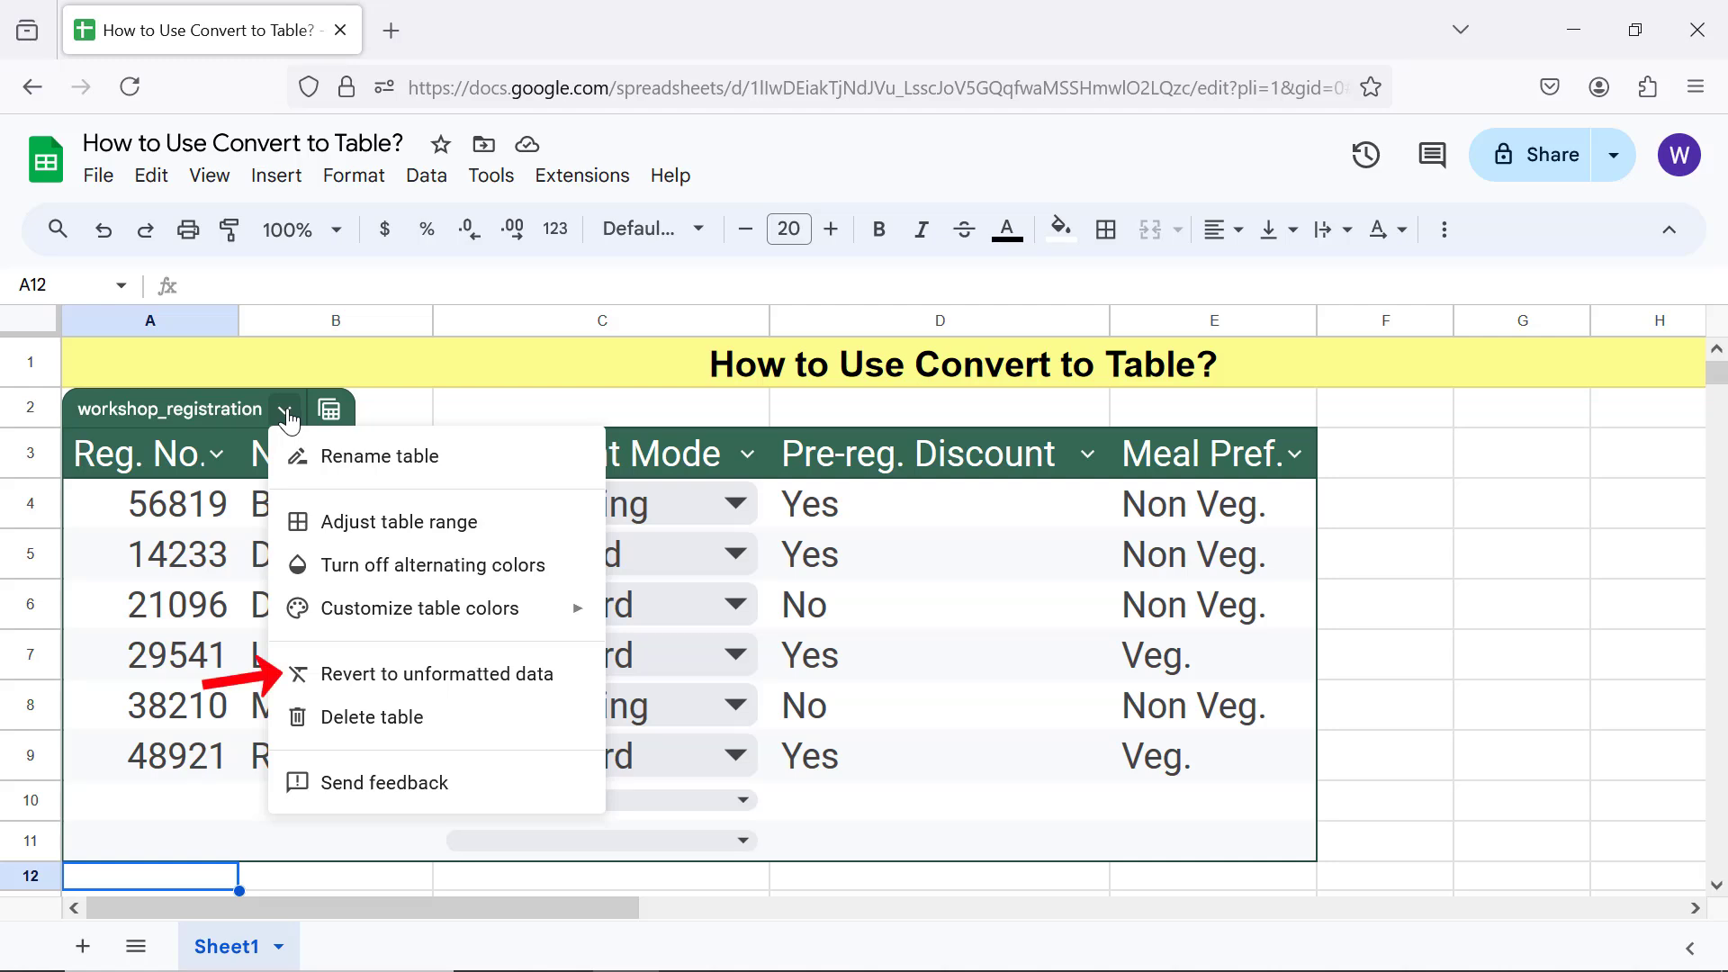
click(385, 675)
click(218, 785)
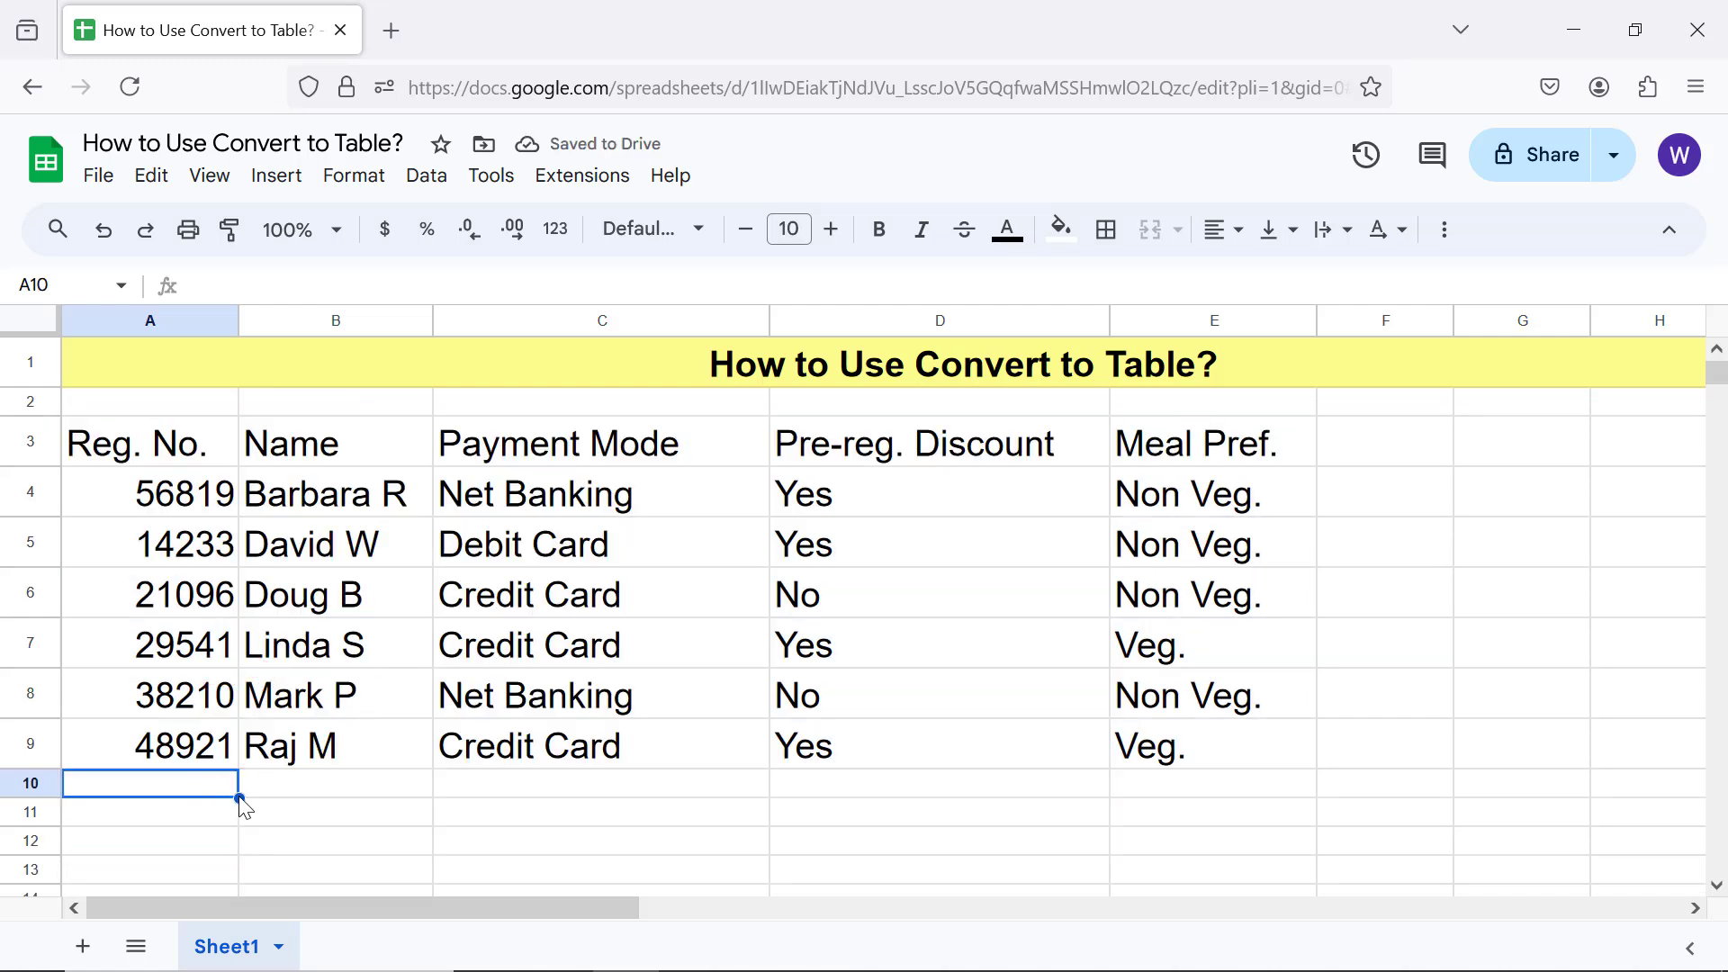